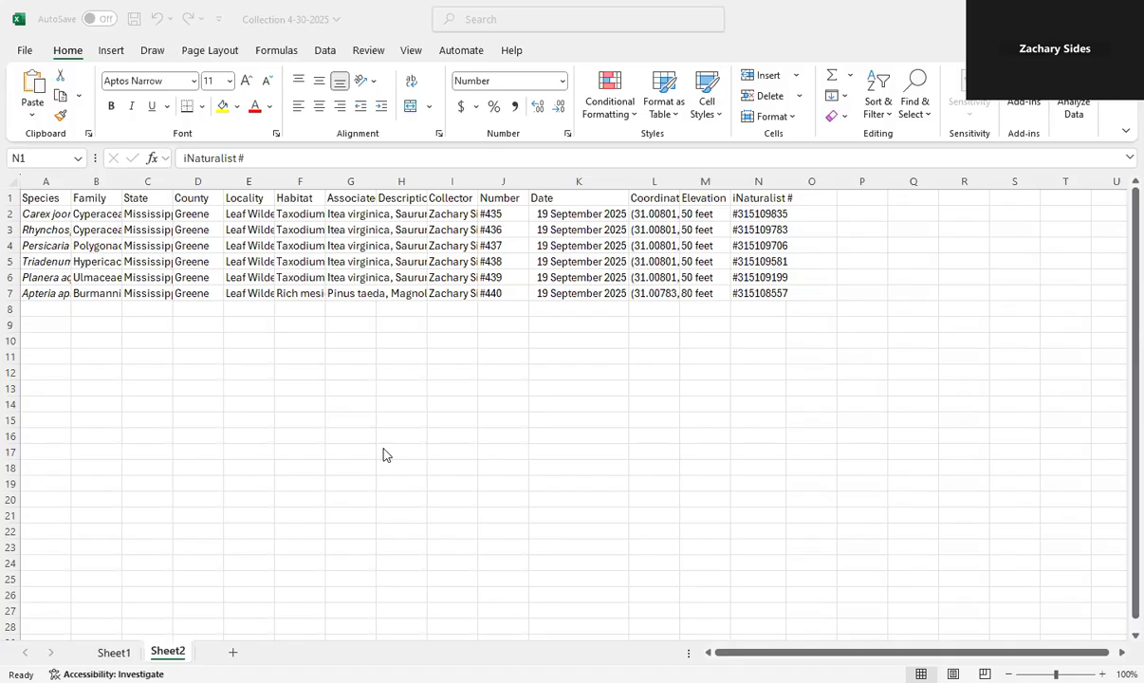
Examine the header row, the first specimen record, and the Habitat, Associated Taxa, Description and Number columns on Sheet2
click(11, 199)
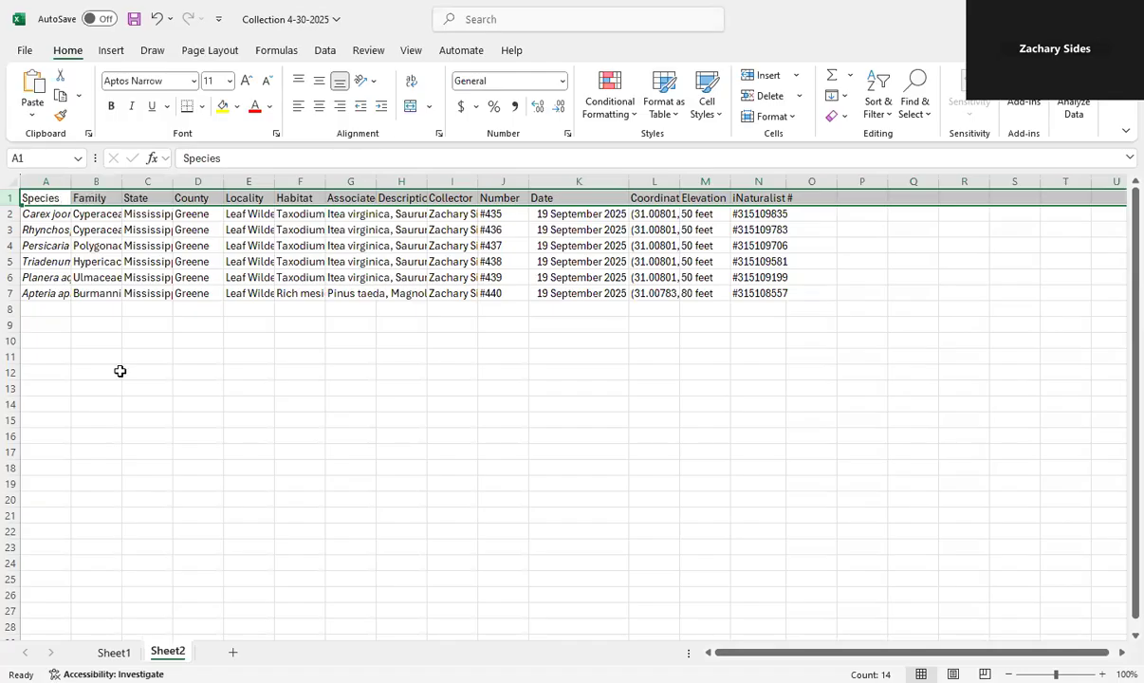
click(11, 213)
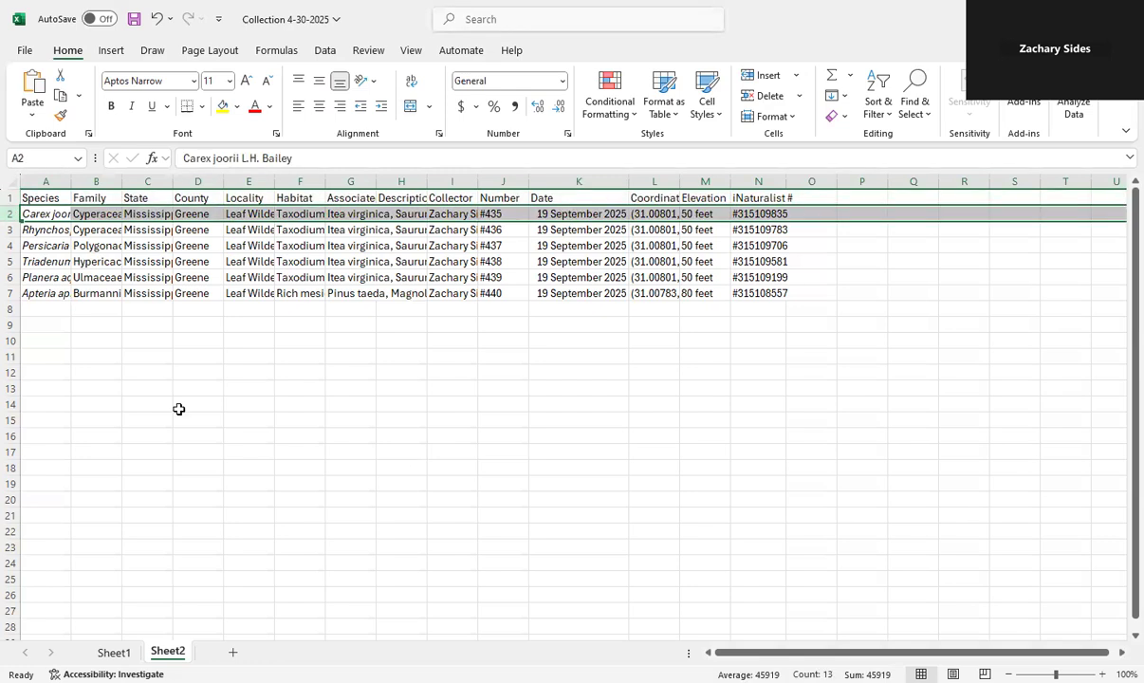
click(155, 371)
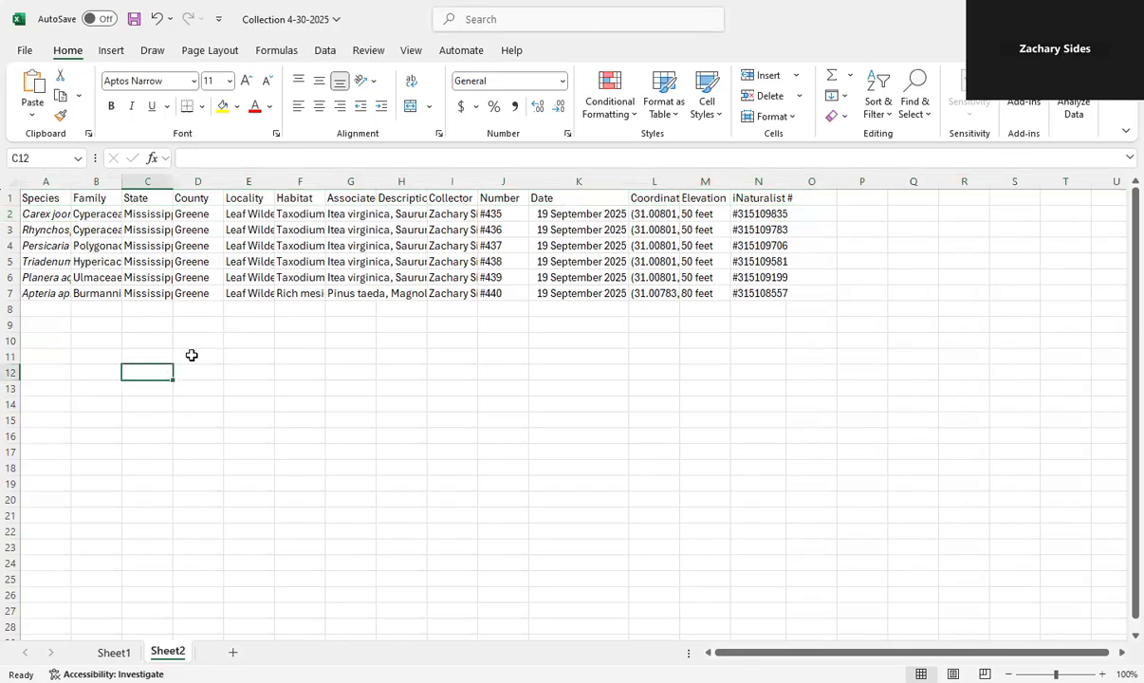
click(295, 215)
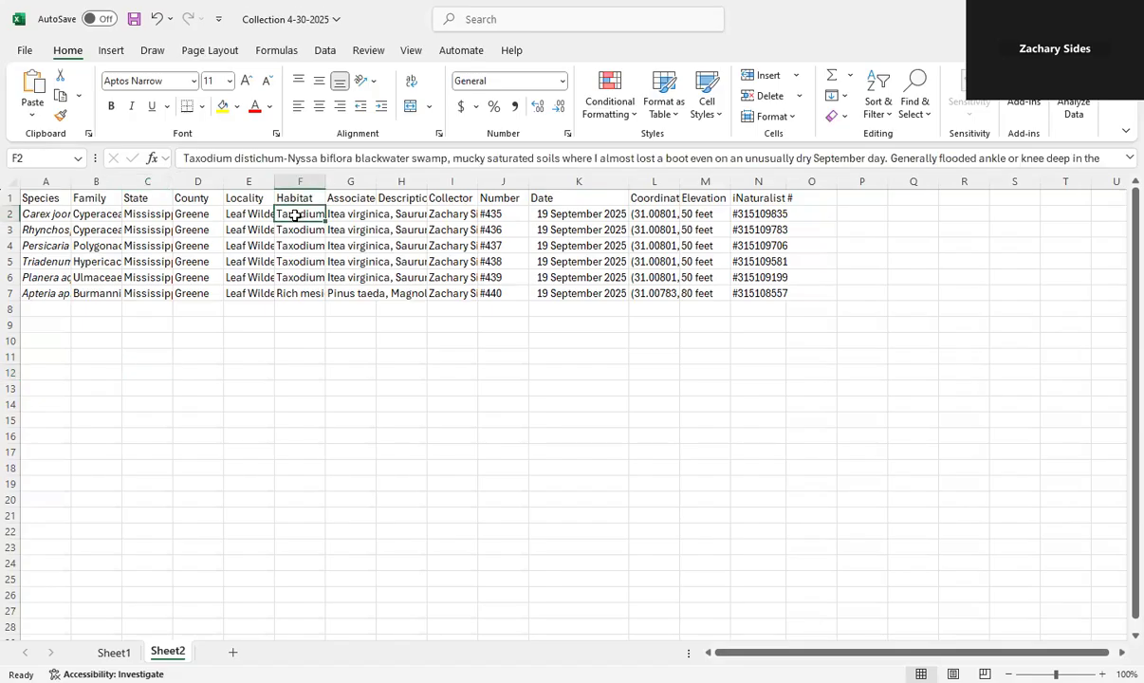
click(347, 200)
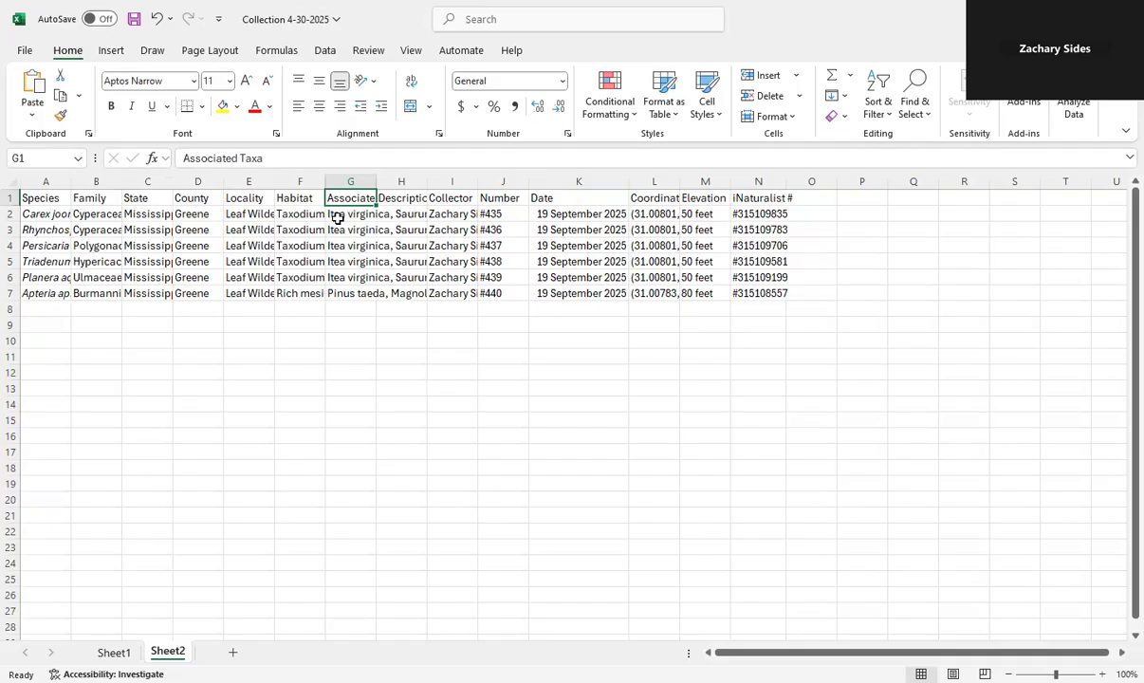
click(337, 218)
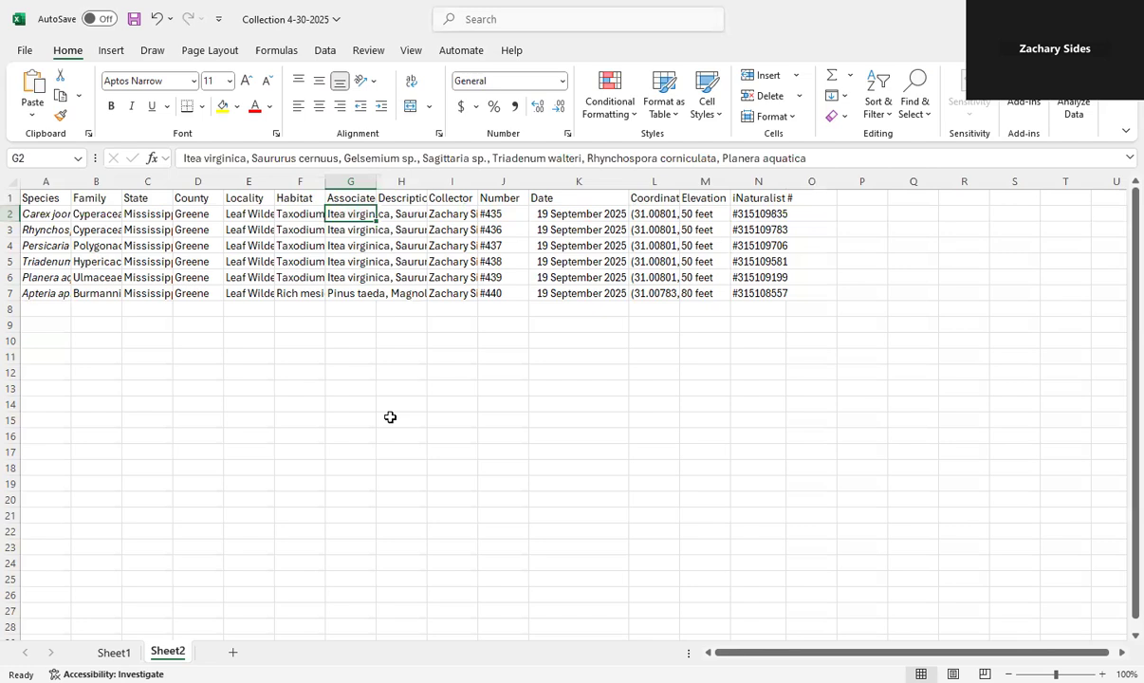
click(400, 199)
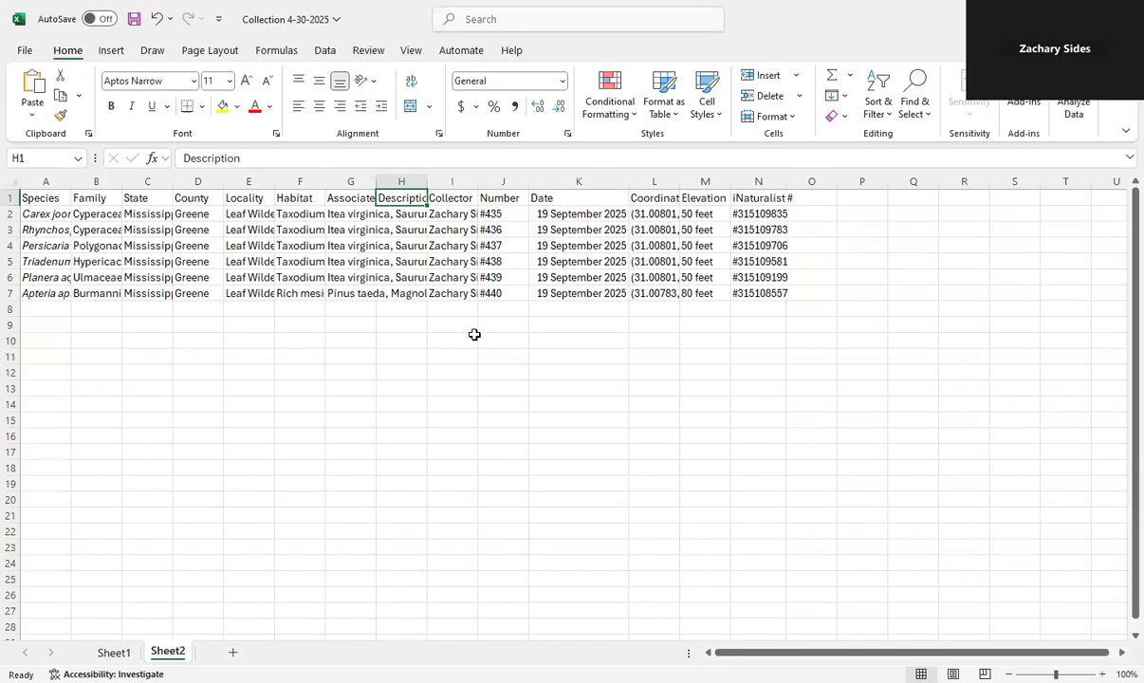
click(503, 181)
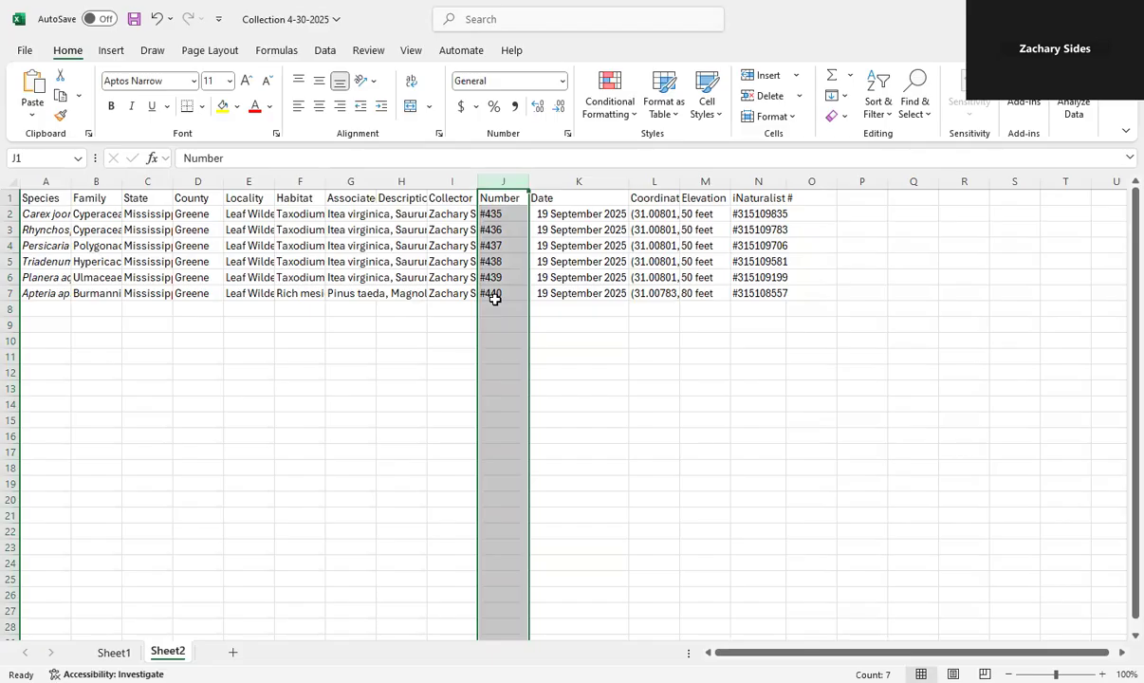
Apply the custom number format d mmmm yyyy to the Date column
click(579, 180)
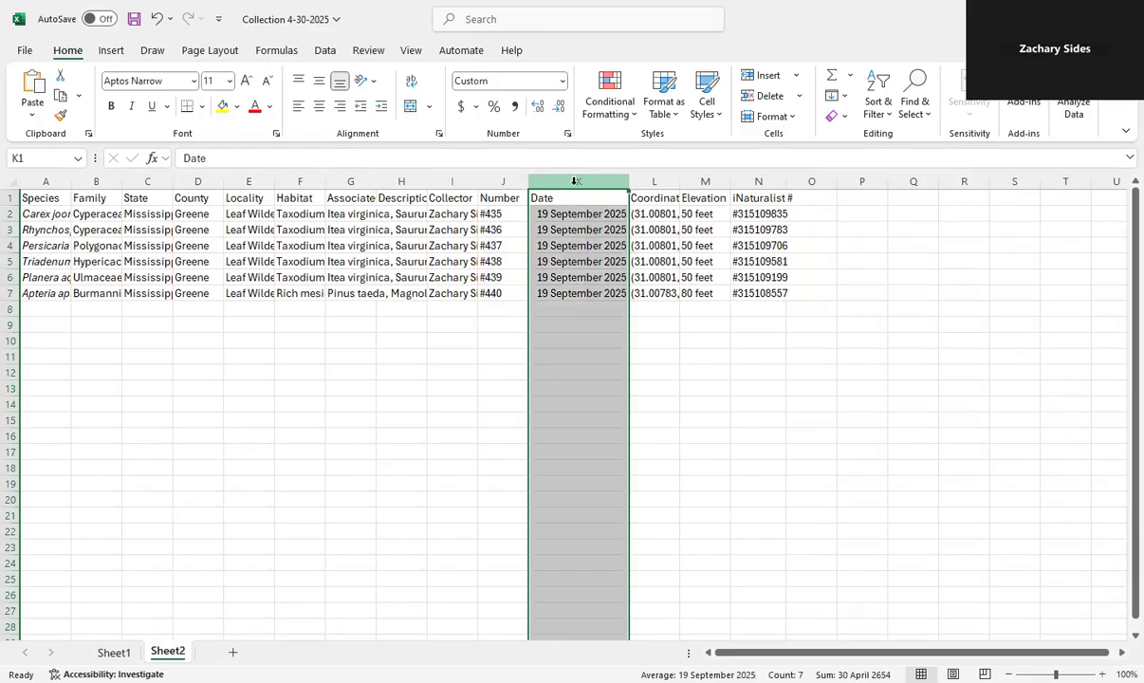
right_click(576, 187)
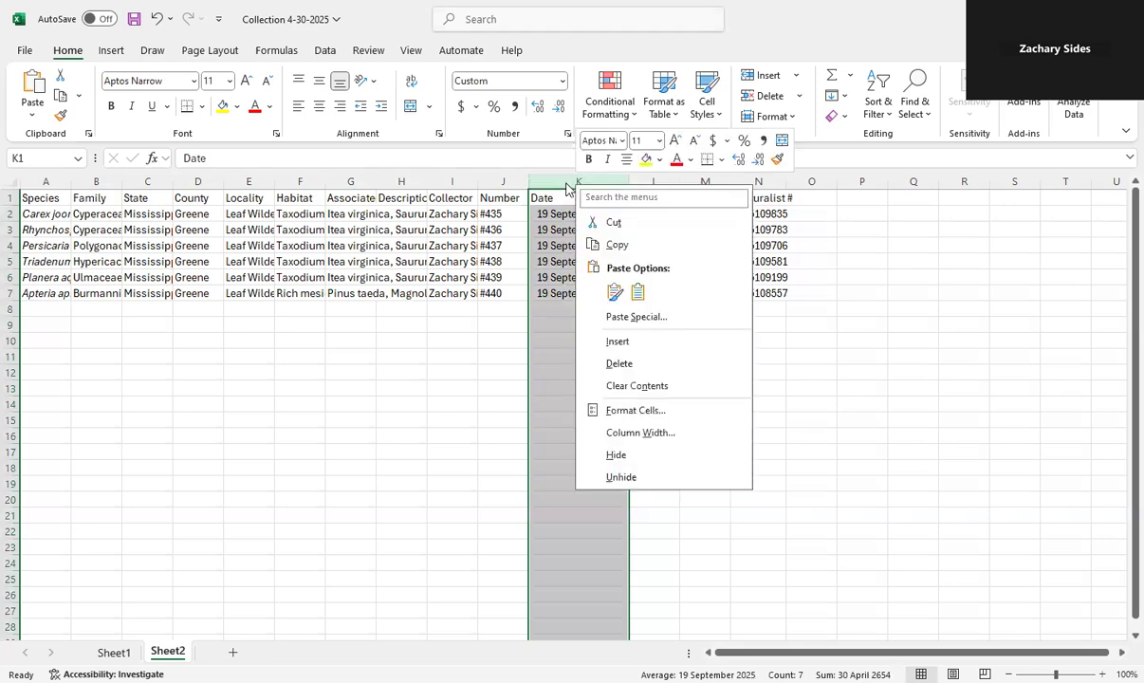
click(586, 181)
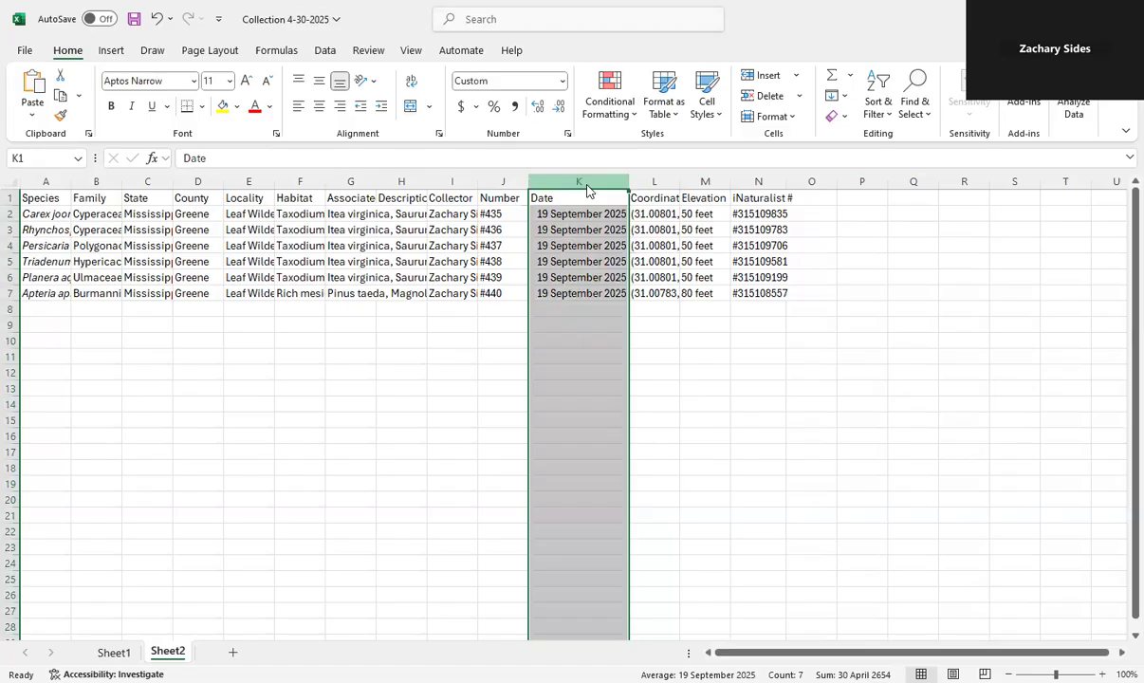
right_click(586, 187)
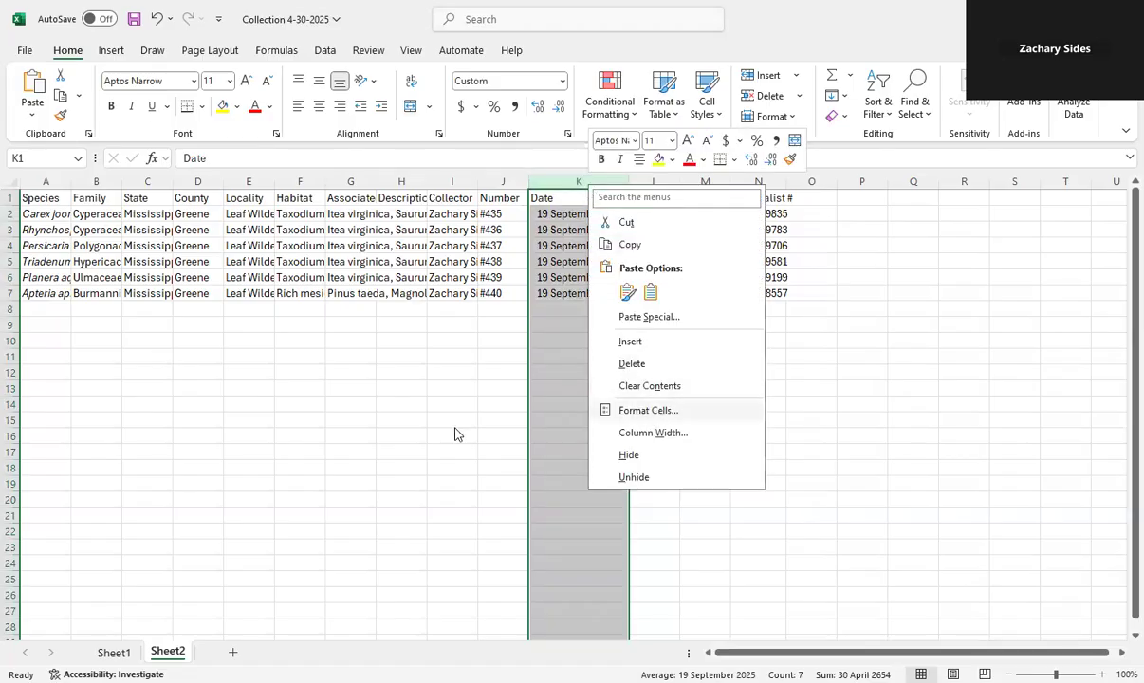
click(637, 410)
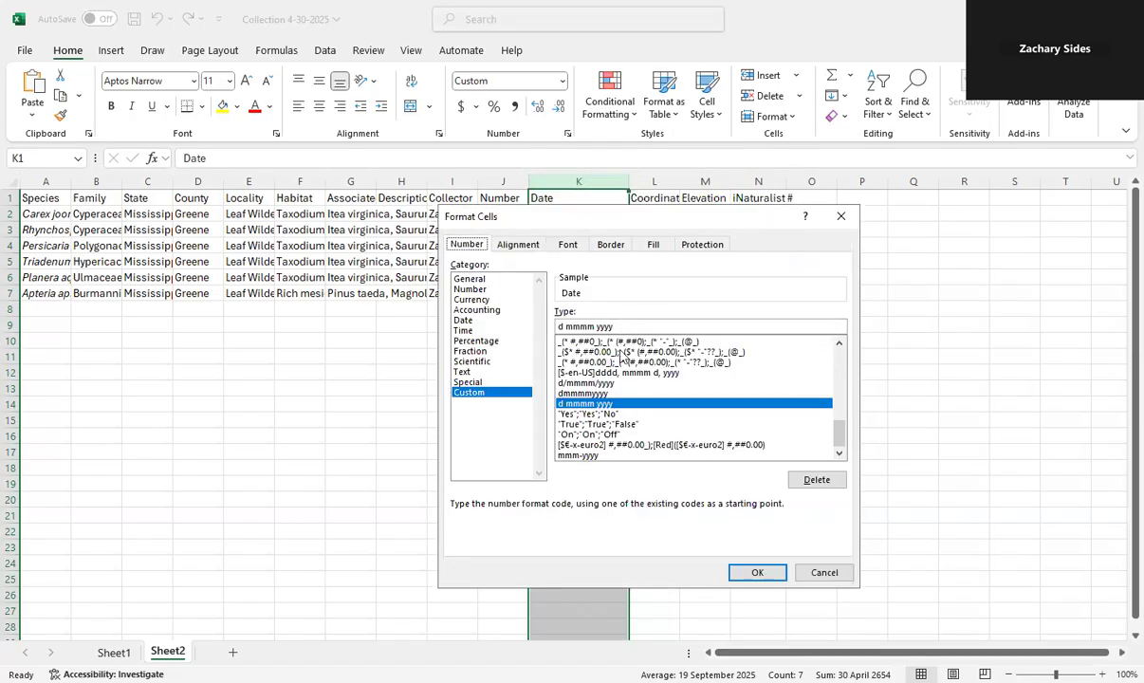
click(627, 325)
click(749, 575)
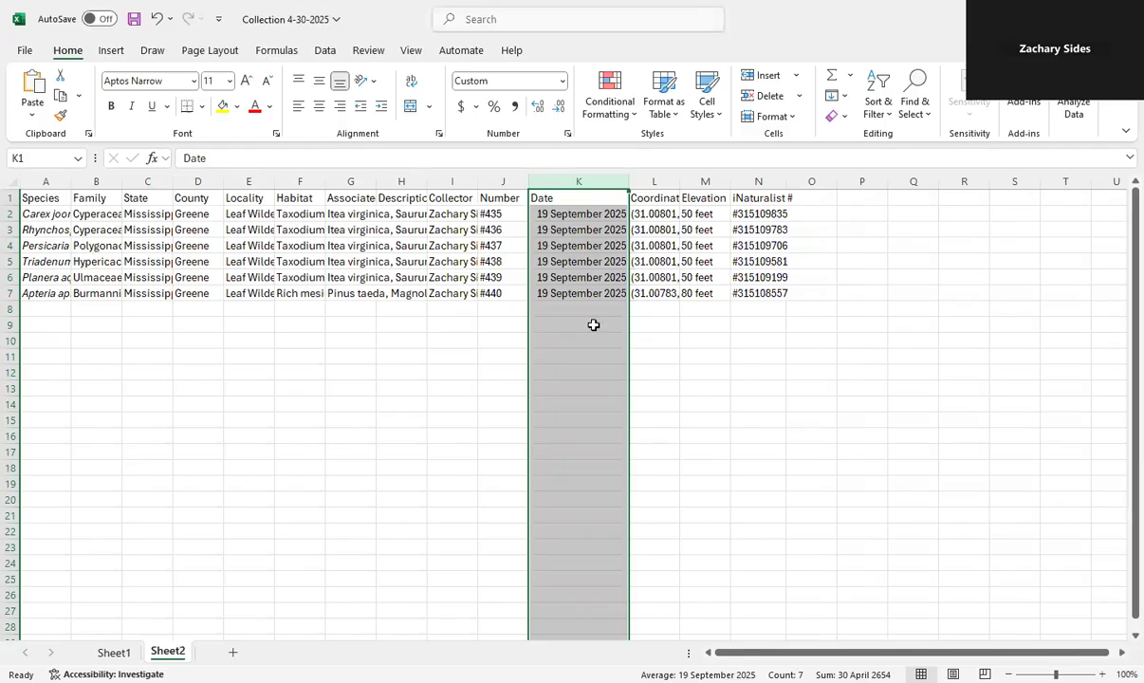
Inspect the Coordinates and iNaturalist # columns and the first record's entry in each
click(654, 182)
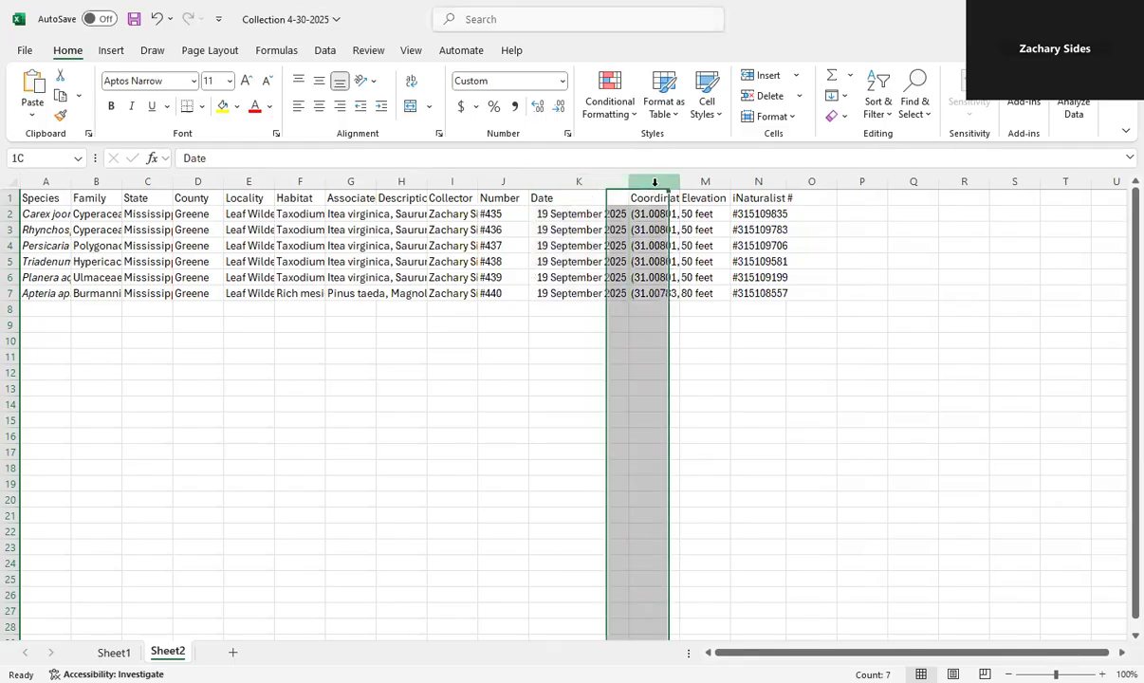
click(652, 216)
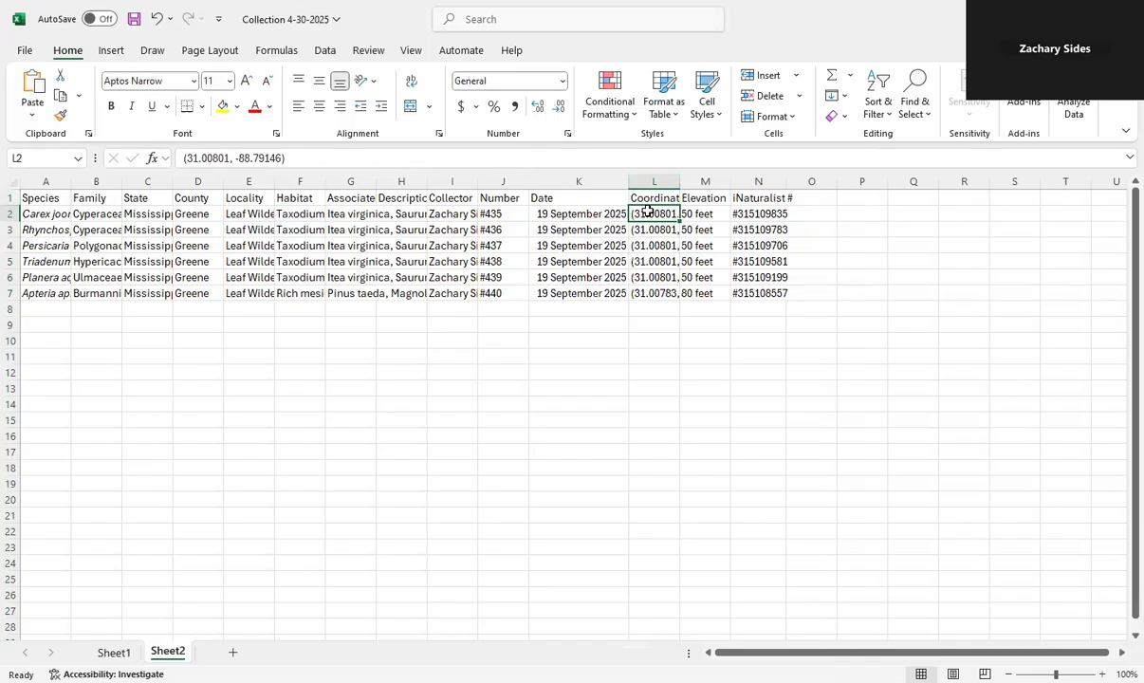
click(759, 197)
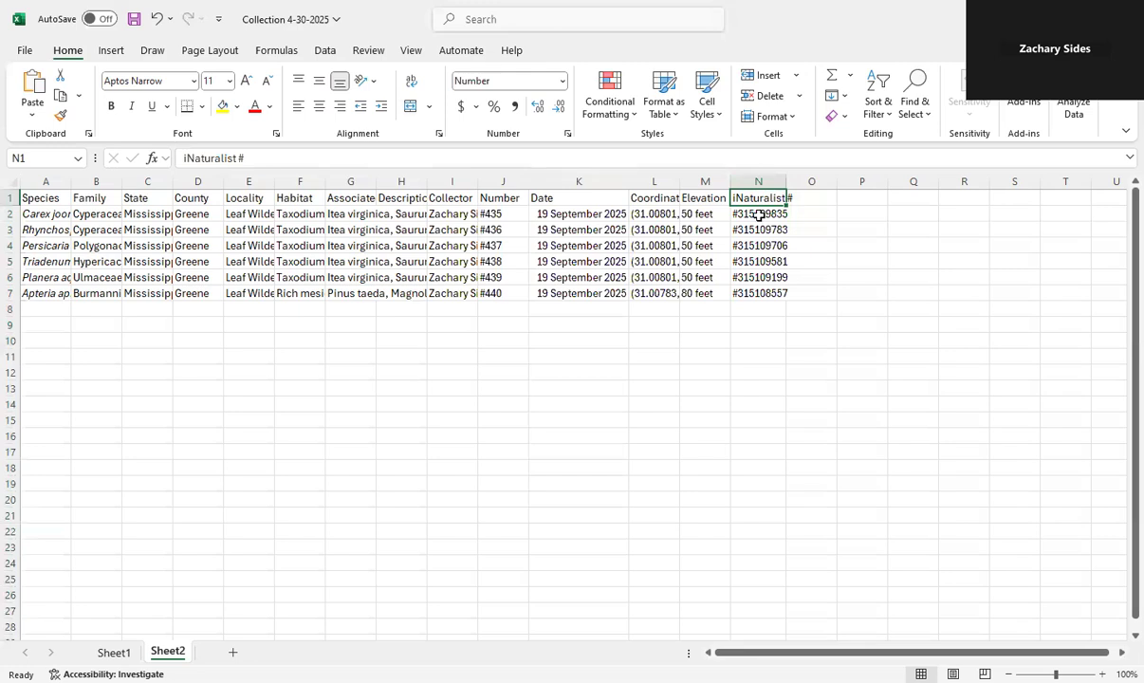
click(759, 215)
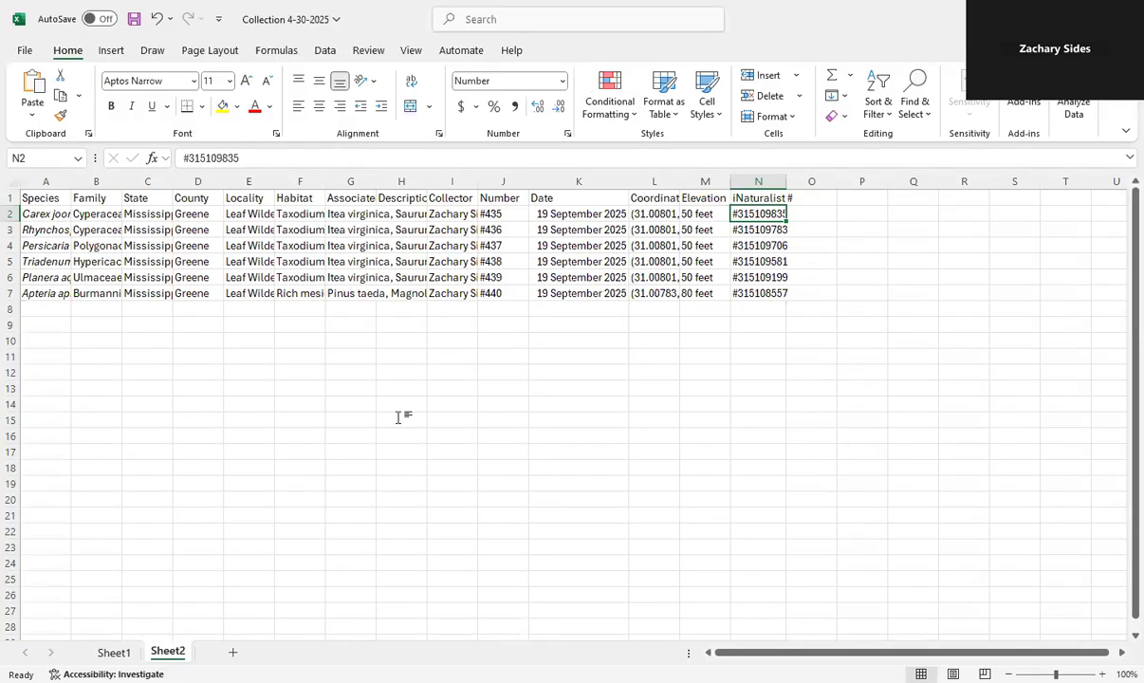
Switch to the blank Word document and start a label mail merge with Microsoft's 1/4 Letter postcard label, 4.25" high by 5.5" wide
key(alt+Tab)
click(365, 52)
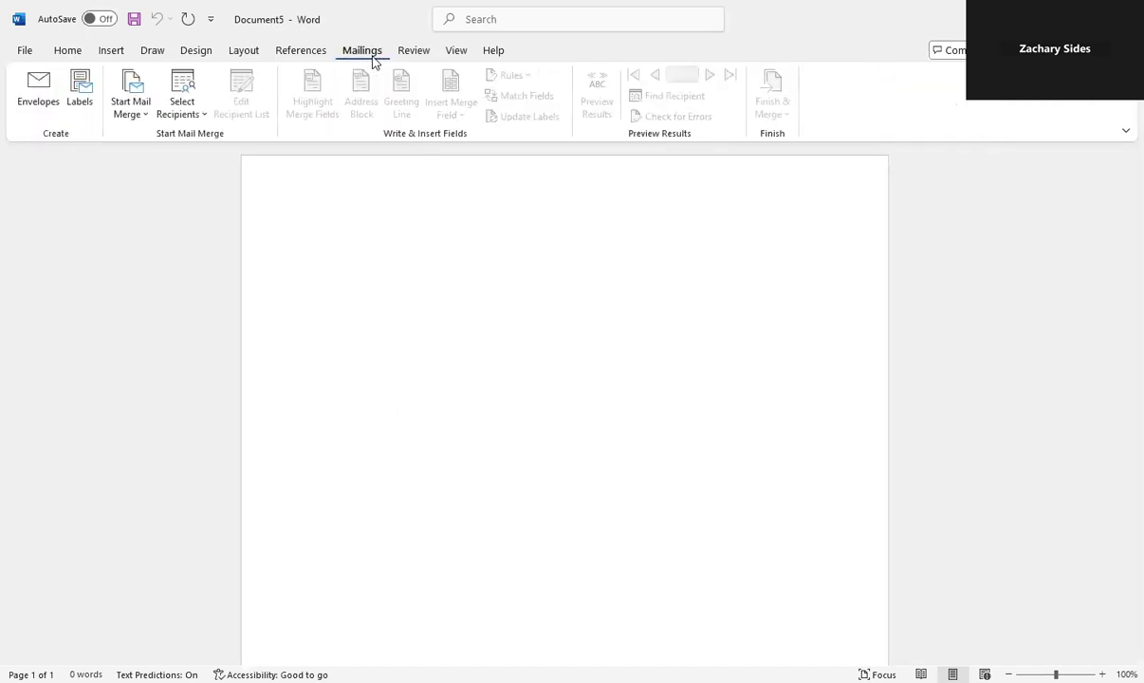
click(130, 114)
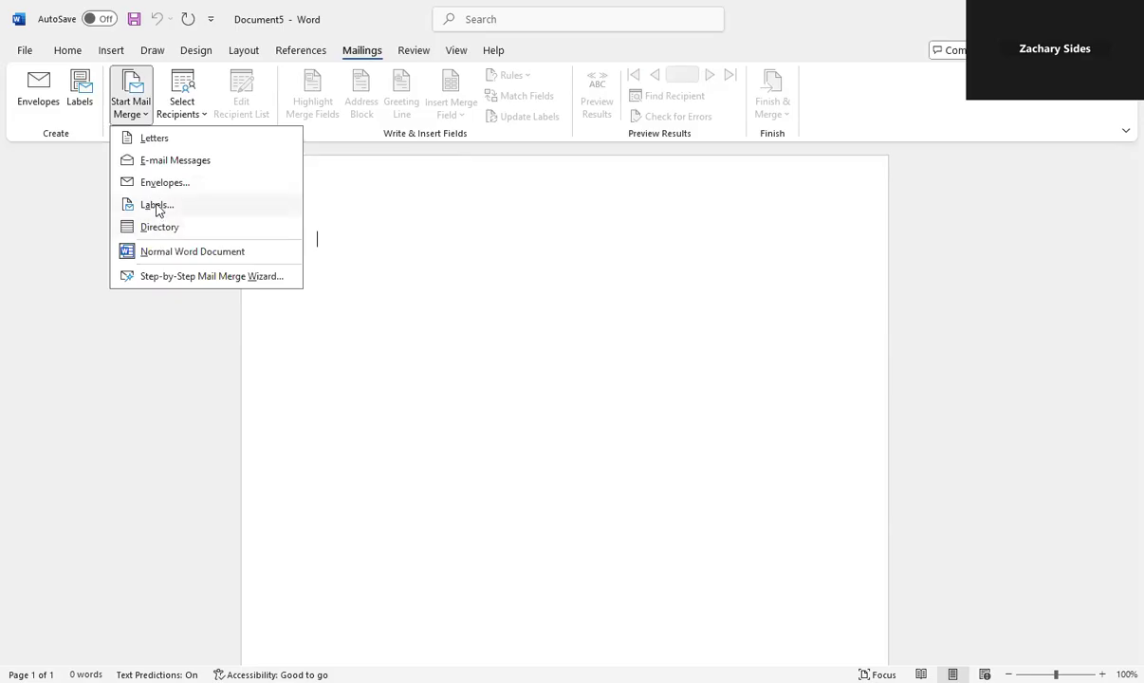
click(157, 206)
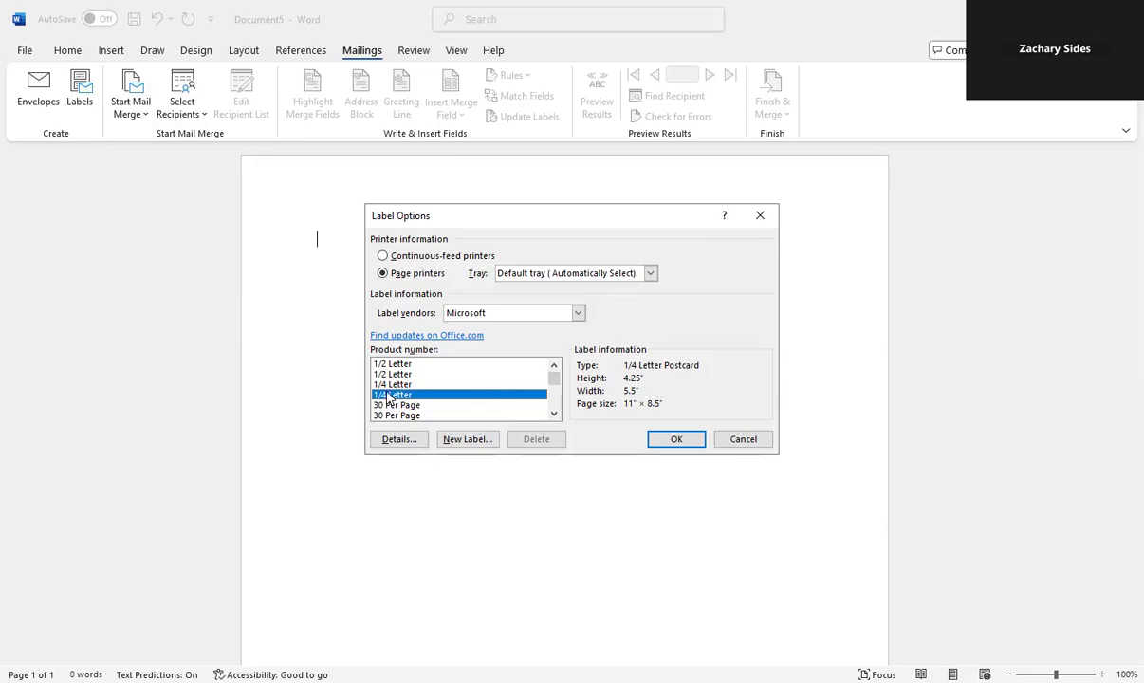
click(676, 439)
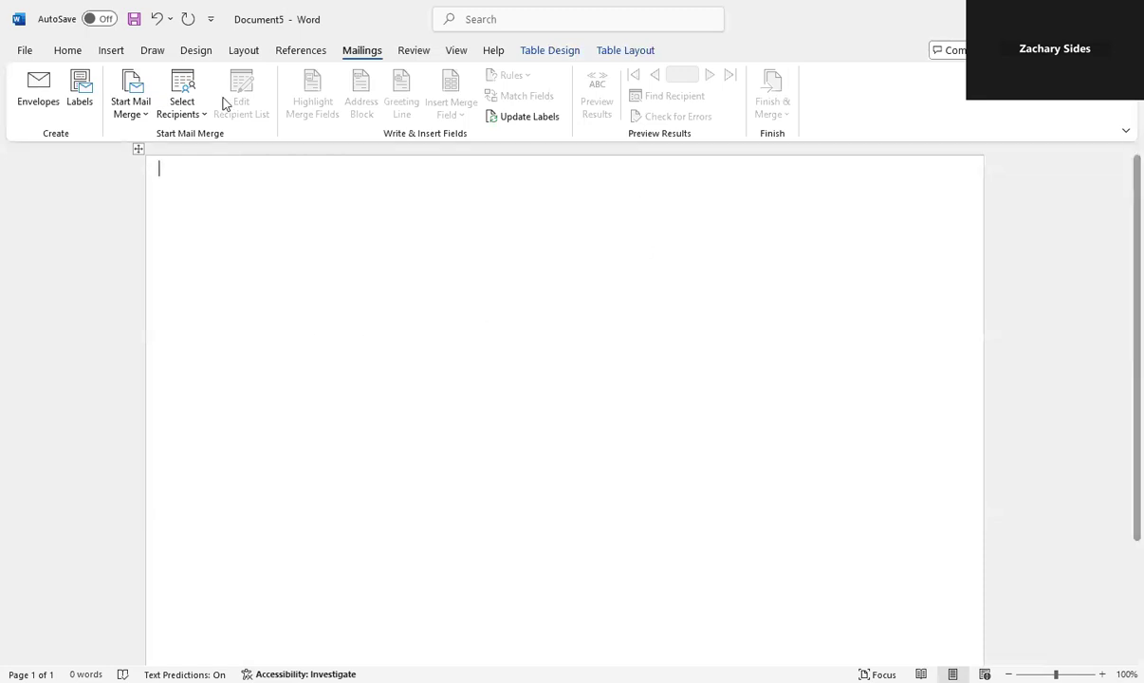
Use the existing workbook Collection 4-30-2025 from Downloads as the recipient list, choosing Sheet2$ with column headers in the first row
click(180, 112)
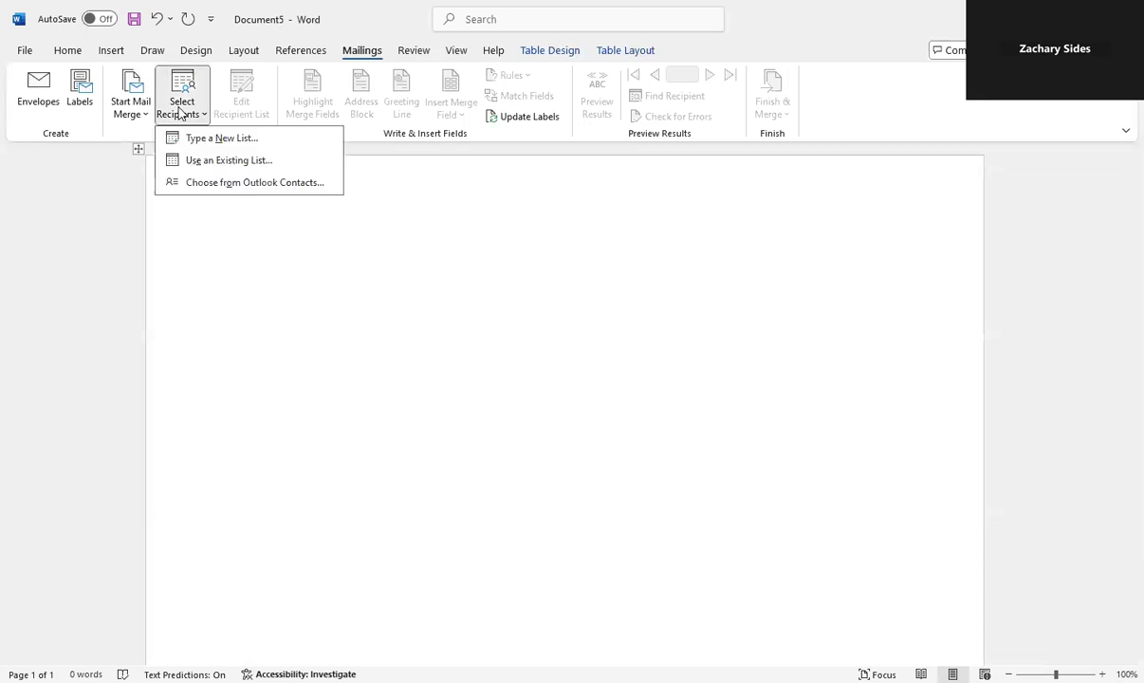
click(207, 163)
click(66, 180)
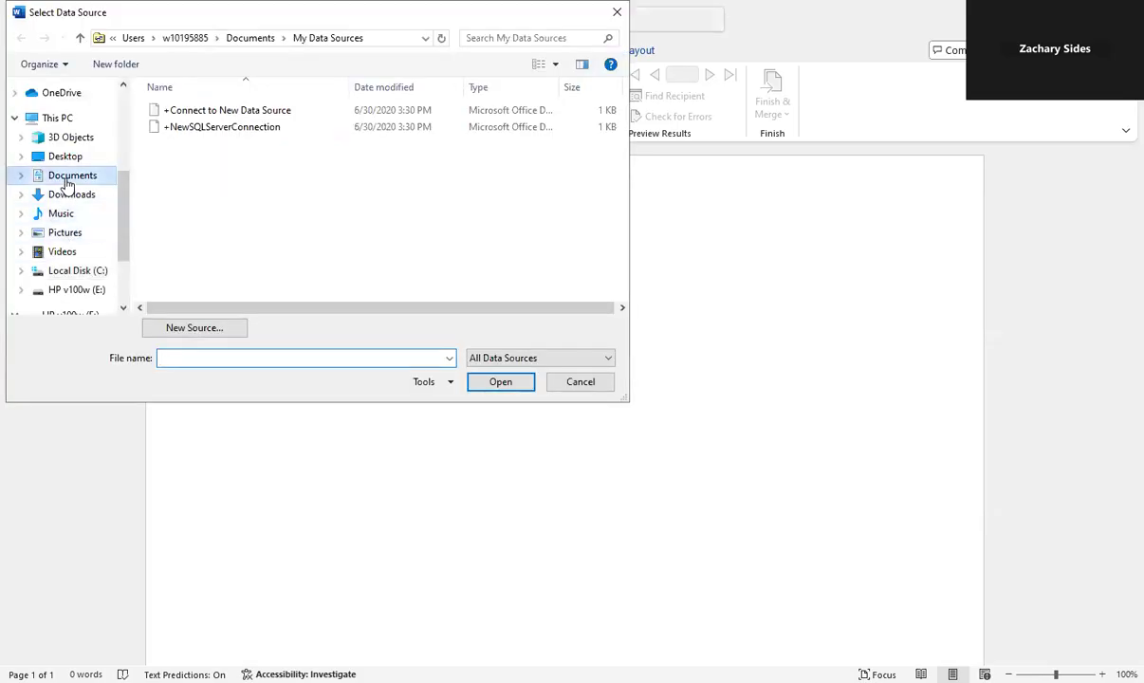
click(95, 193)
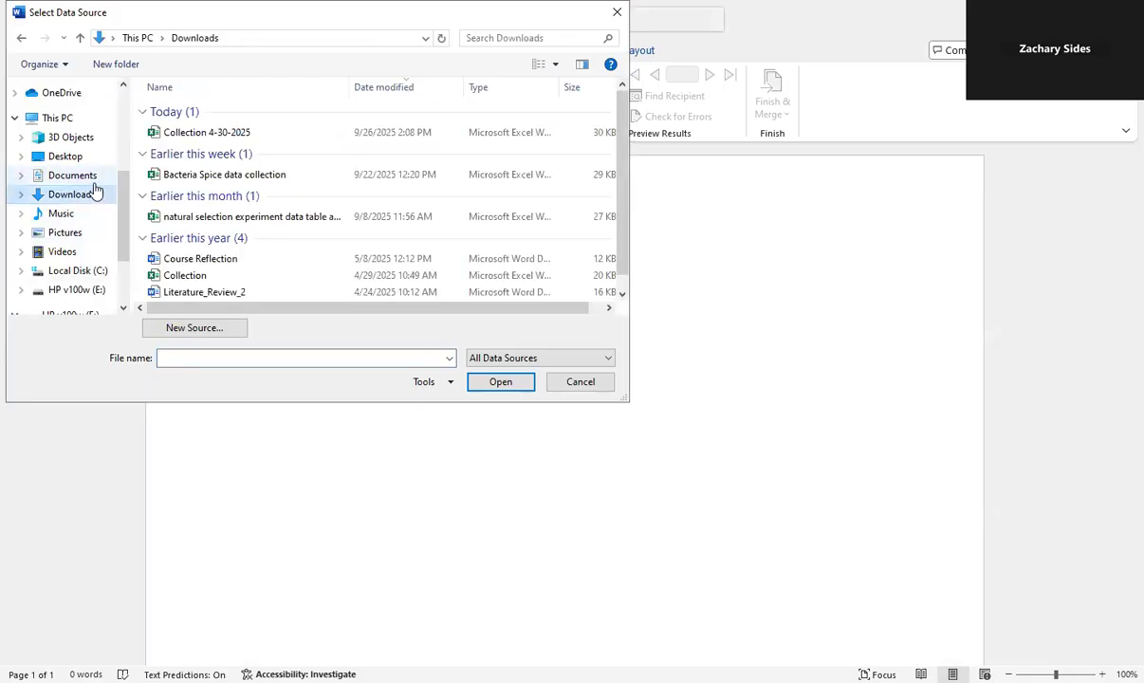
click(214, 134)
click(494, 383)
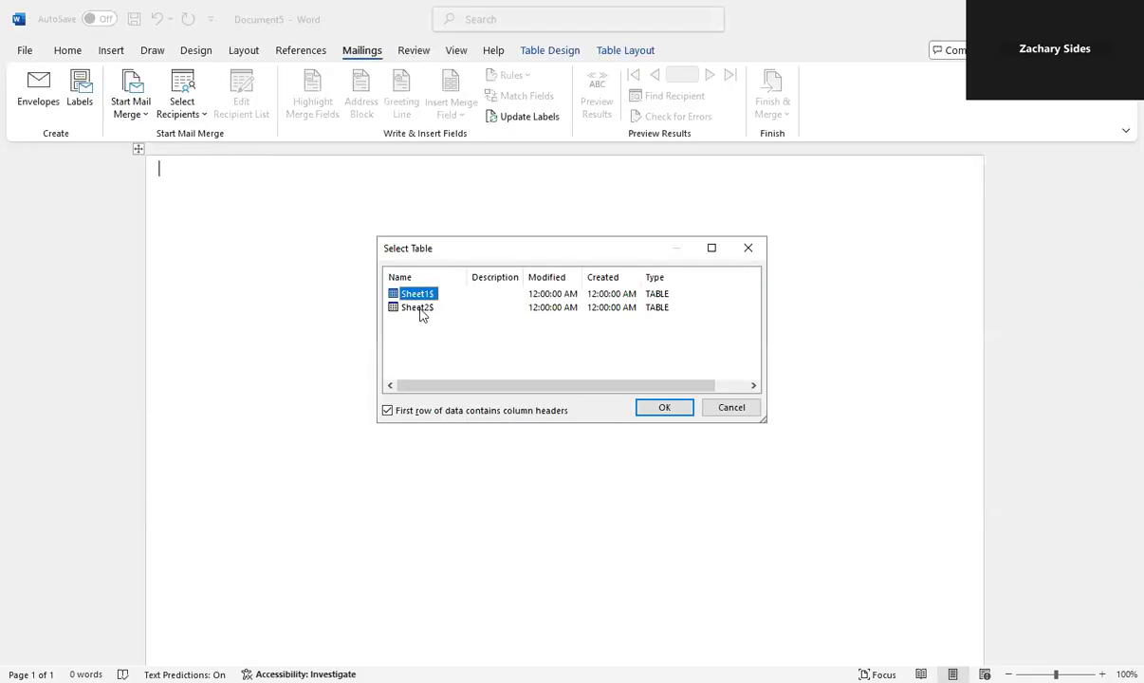
click(419, 309)
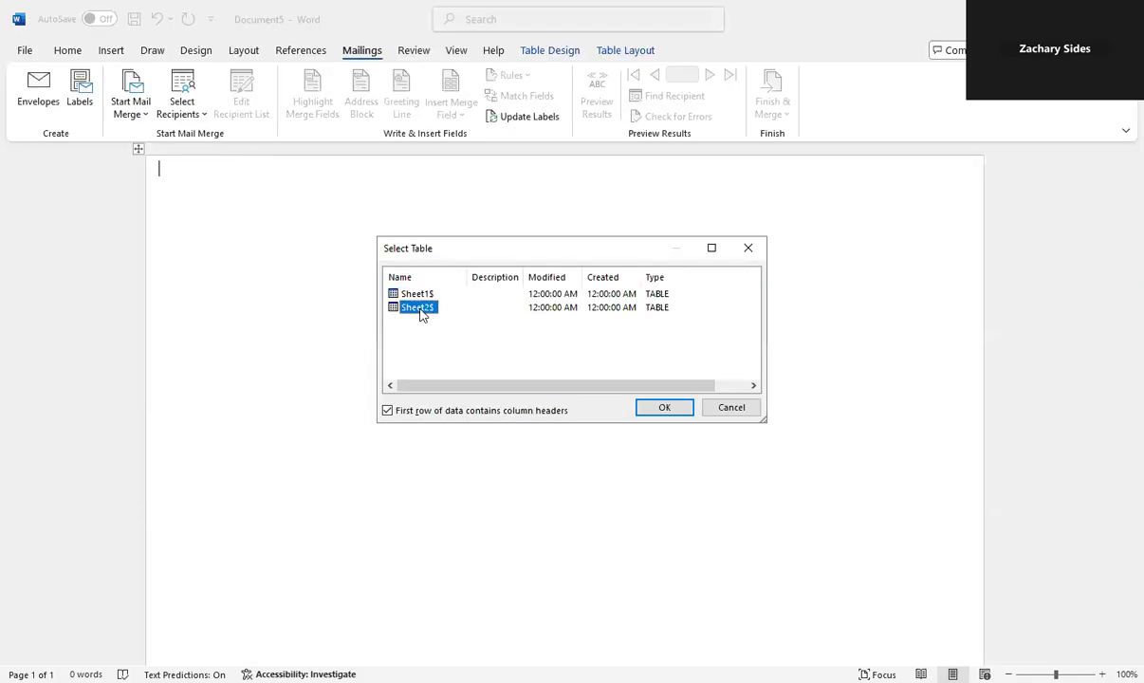
click(665, 408)
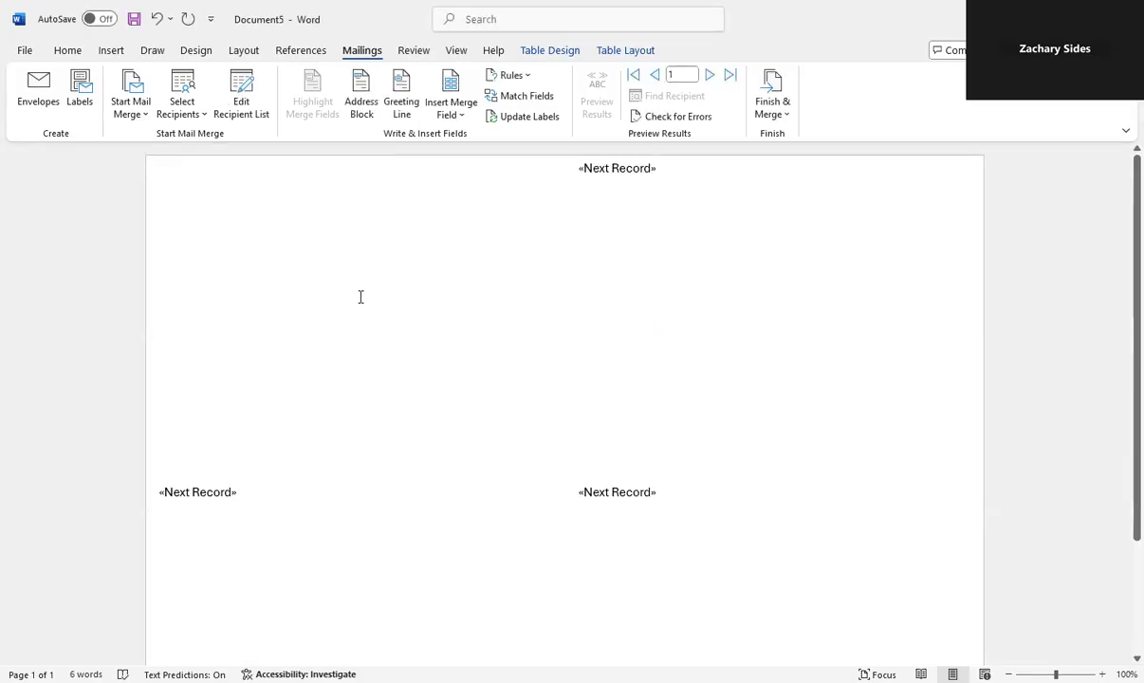
Insert the Species and Family merge fields on separate lines of the first label, with State and County together below a blank line
click(463, 117)
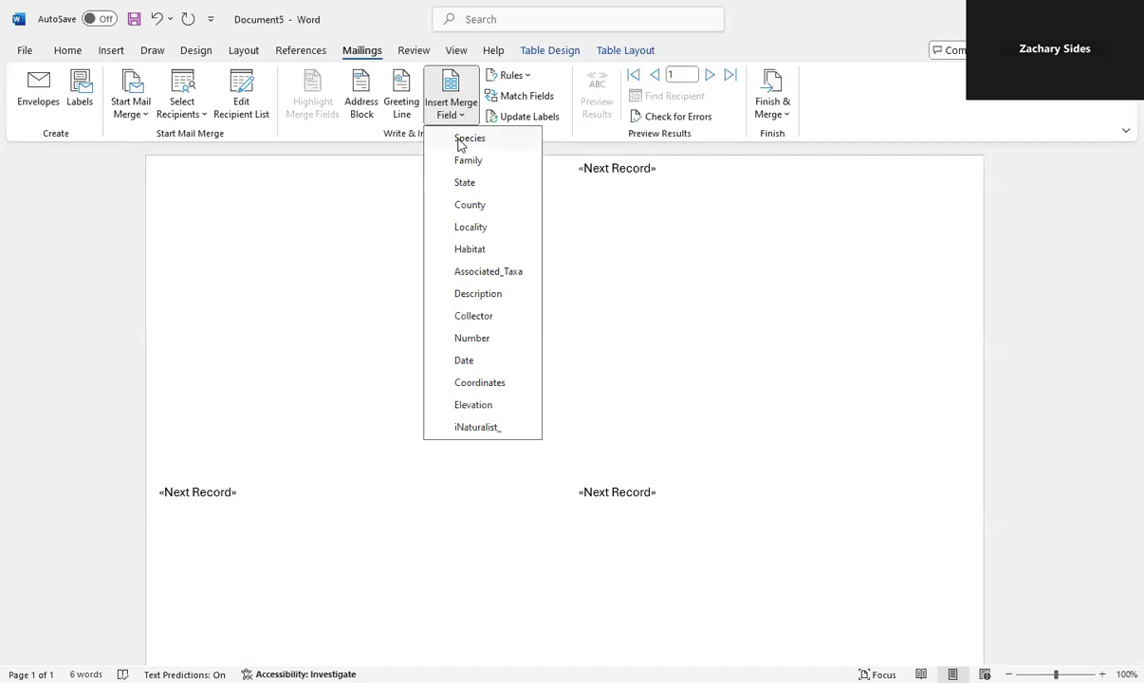
click(436, 140)
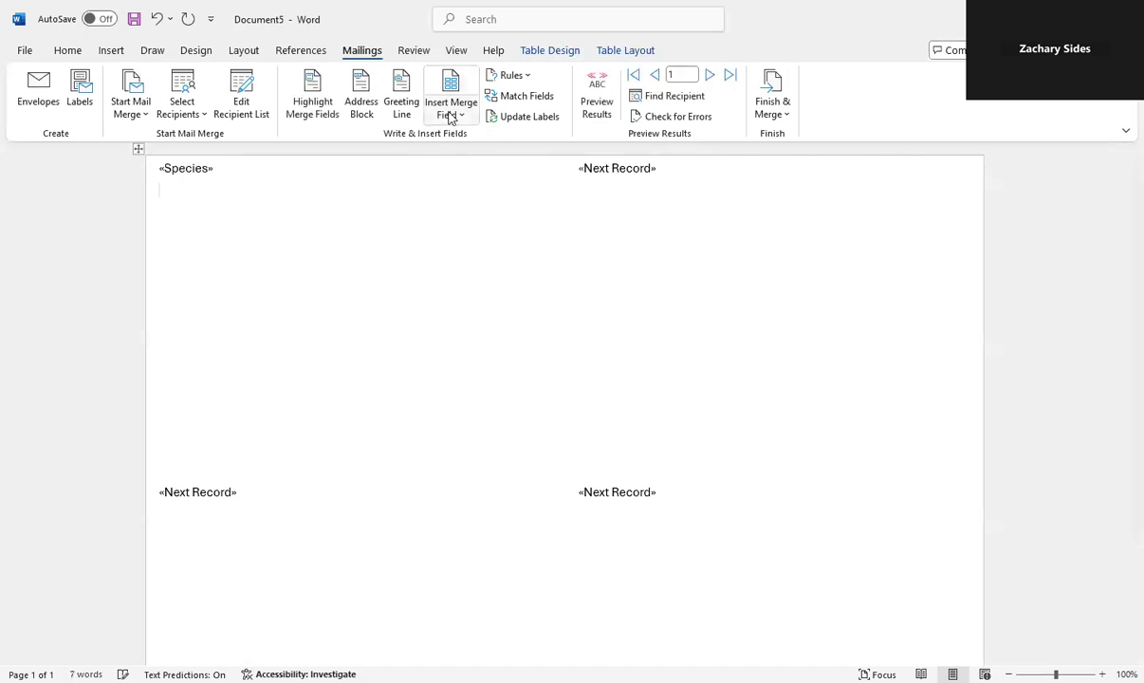
click(449, 116)
click(460, 159)
key(Return)
key(Return)
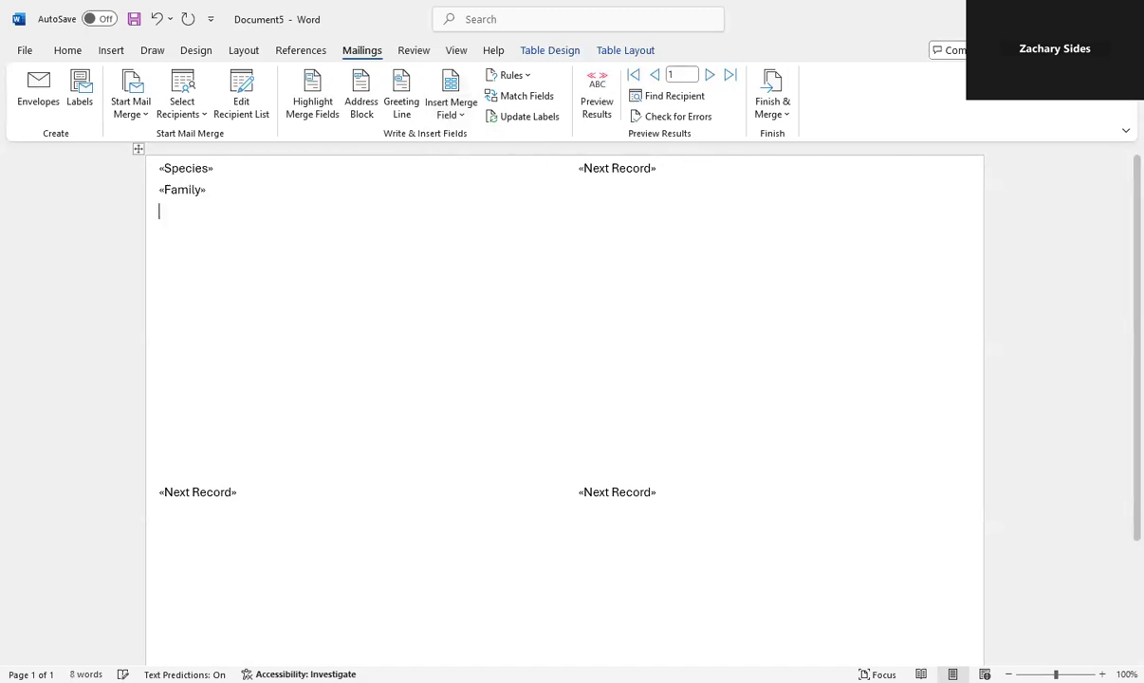
click(460, 118)
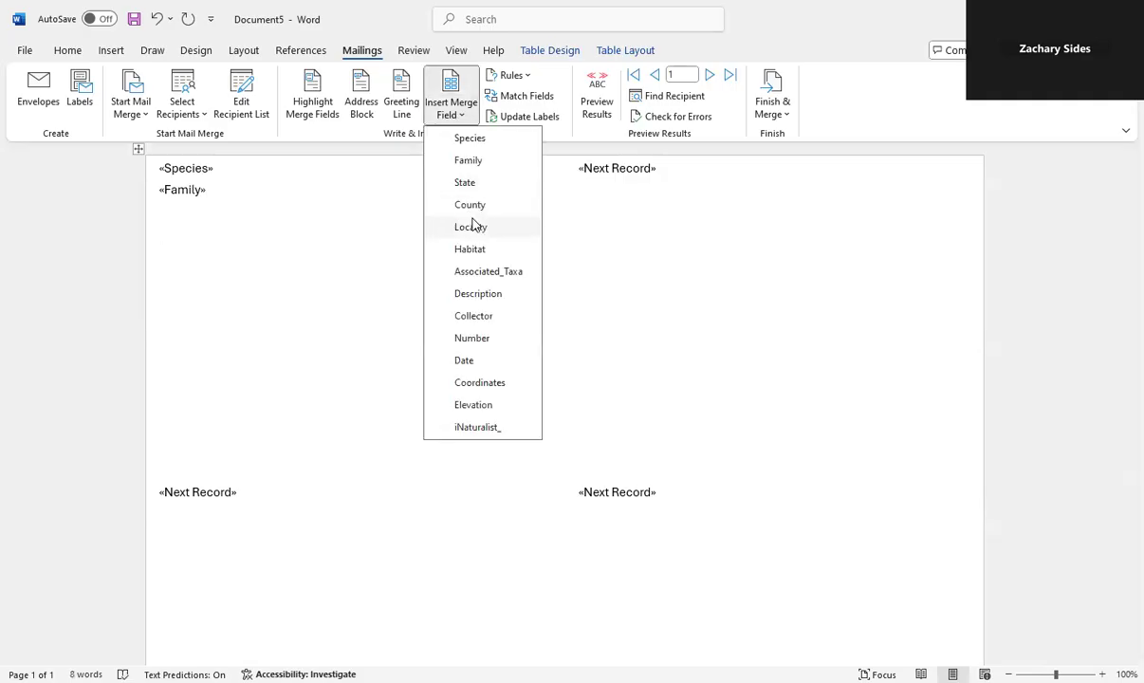
click(467, 181)
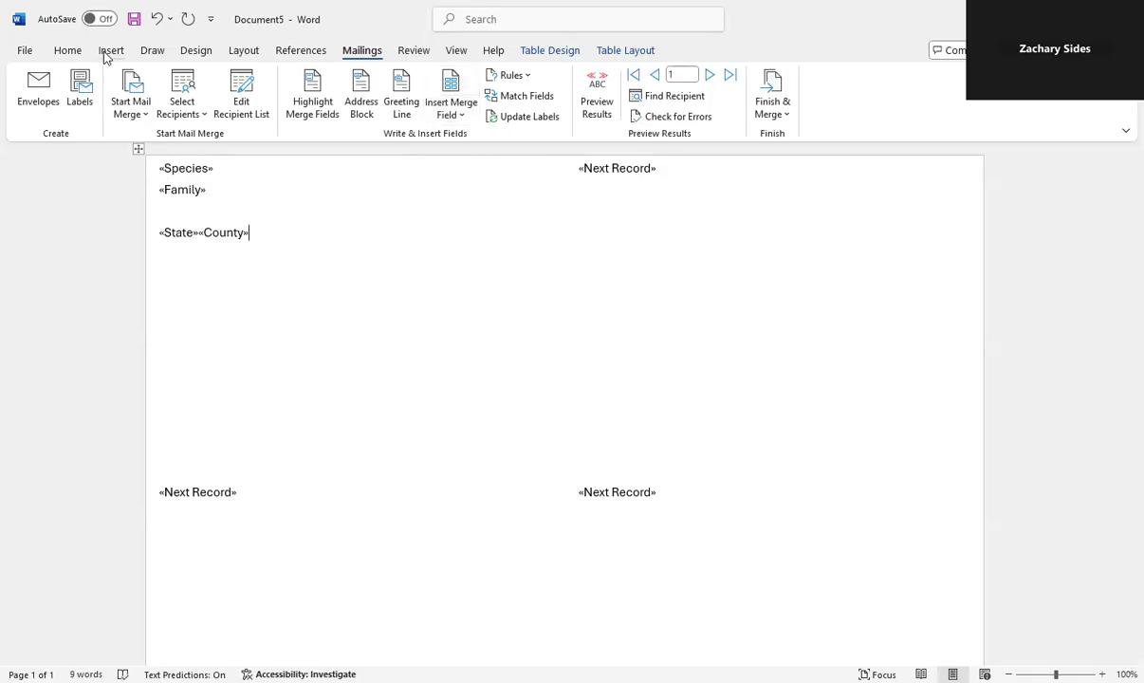
Set the font size of the Species merge field in the first label to 16
click(74, 50)
drag(221, 172, 158, 169)
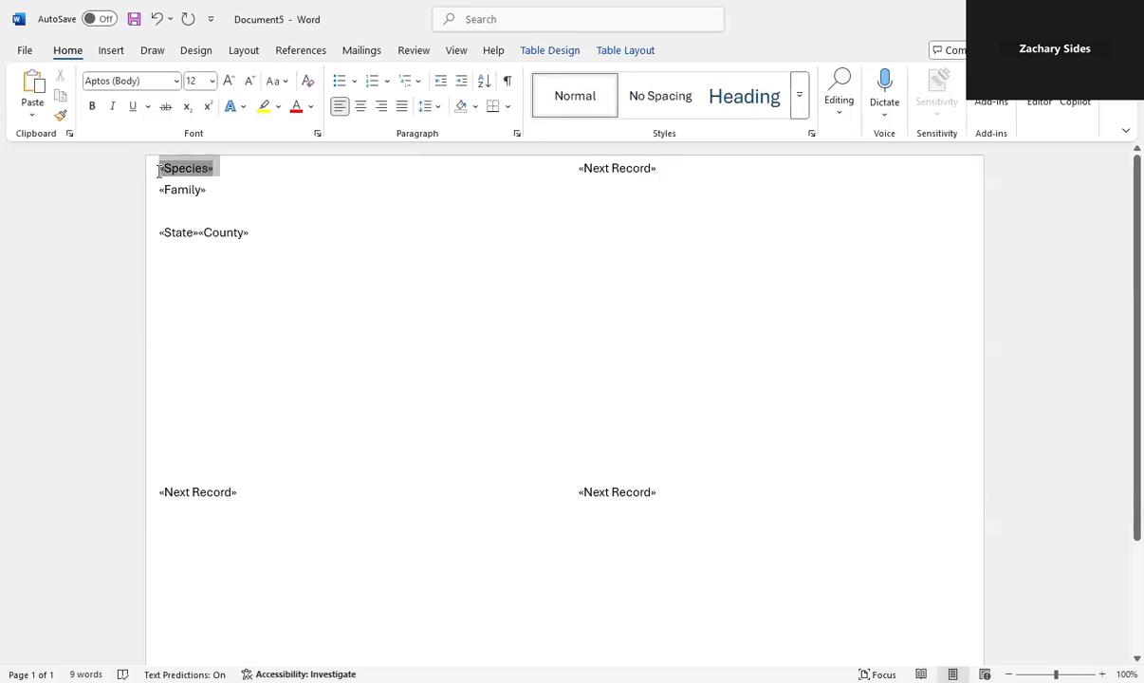
click(212, 81)
click(204, 214)
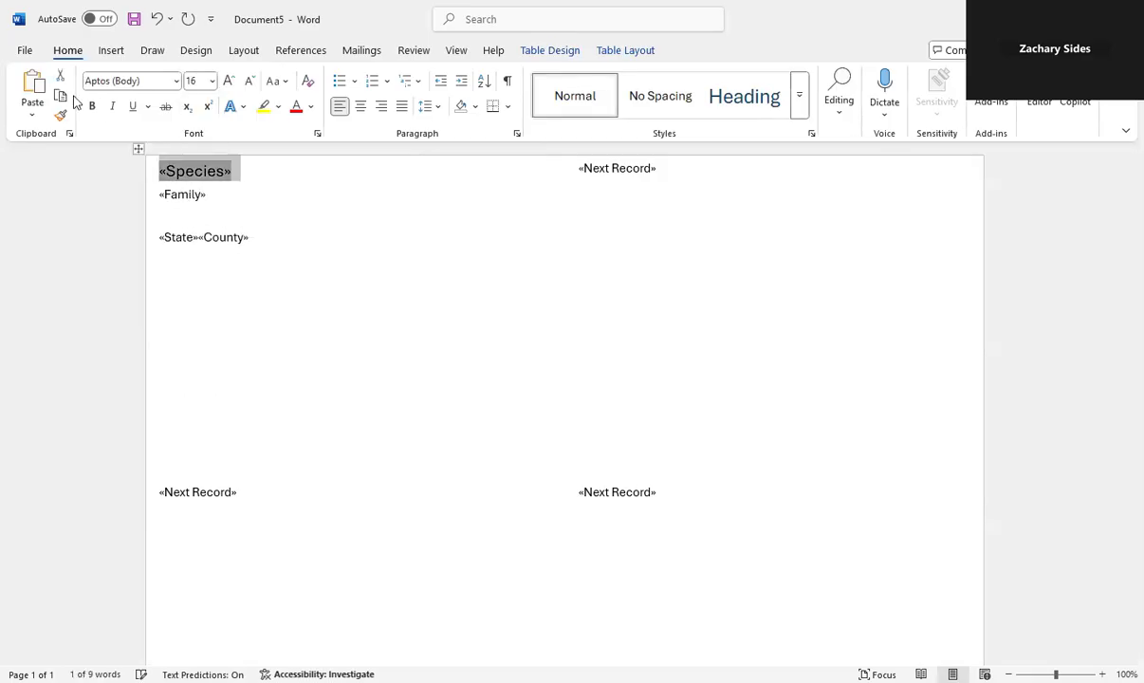
Bold the Species field in the first label and add the captions "State:" and "County:" before their fields, with a gap between the pairs
click(92, 107)
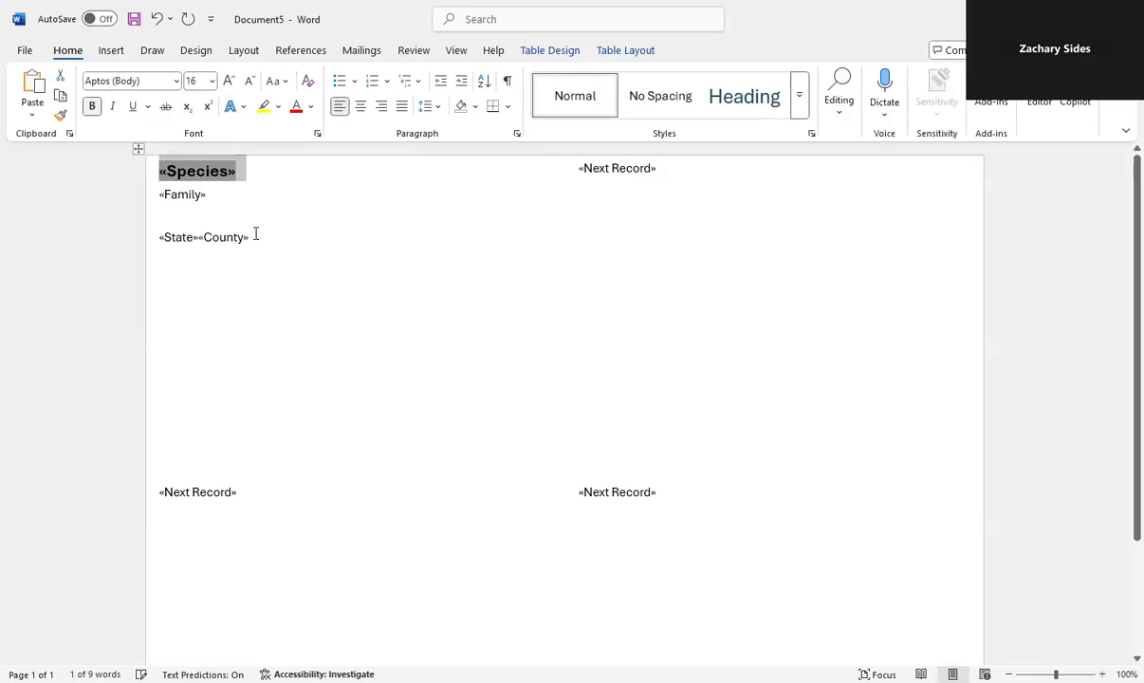
click(162, 233)
text(S)
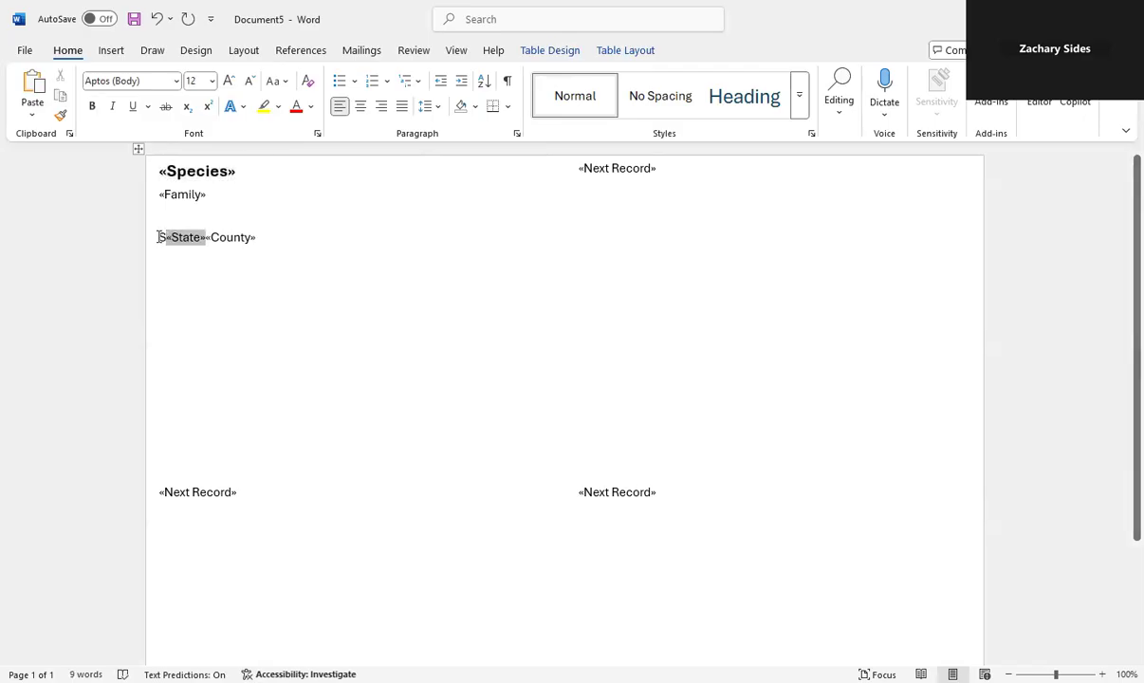
text(tate:)
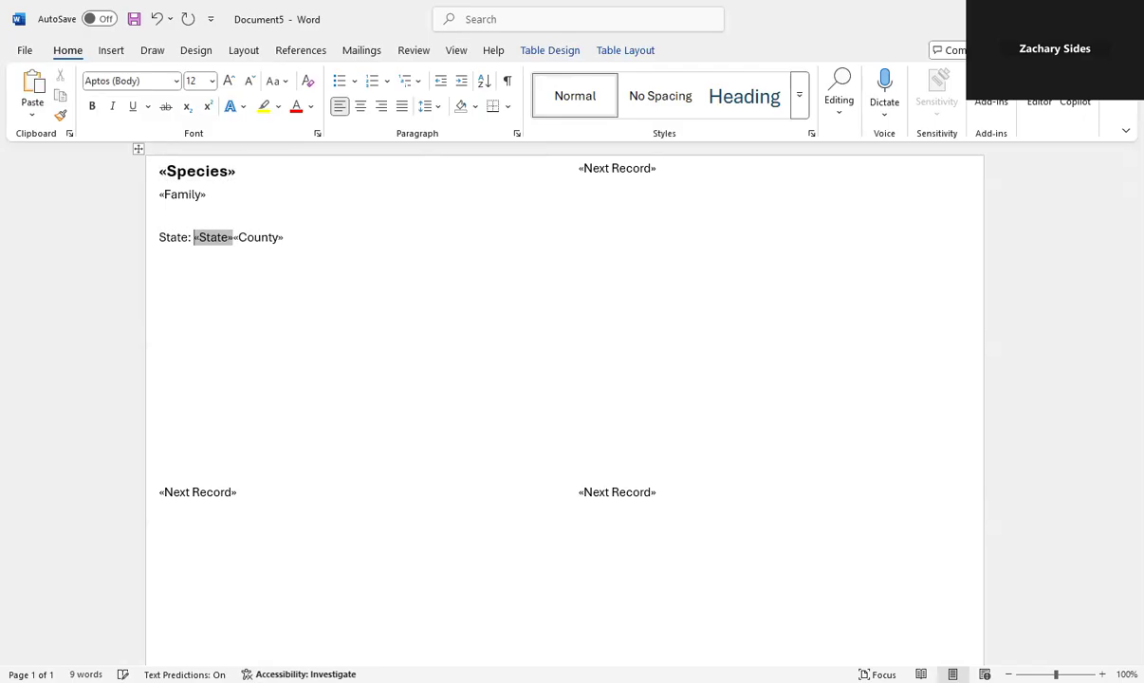
click(247, 257)
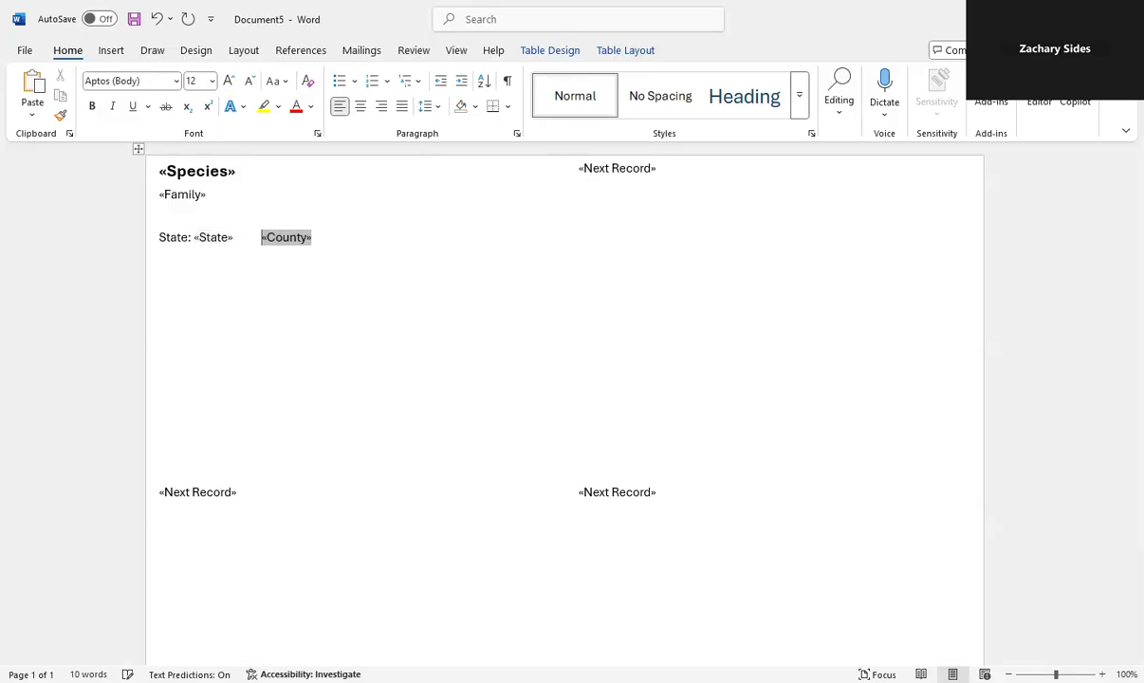
text(County:)
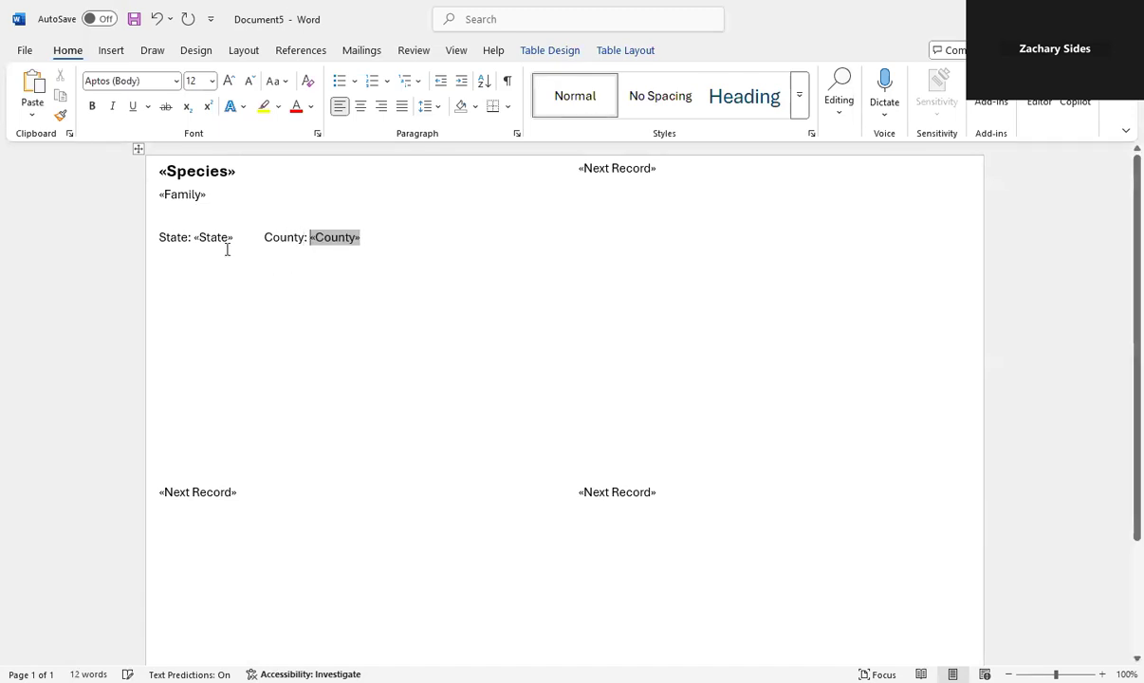
Bold the "State:" and "County:" captions in the first label, leaving the merge fields in regular weight
drag(193, 240, 155, 239)
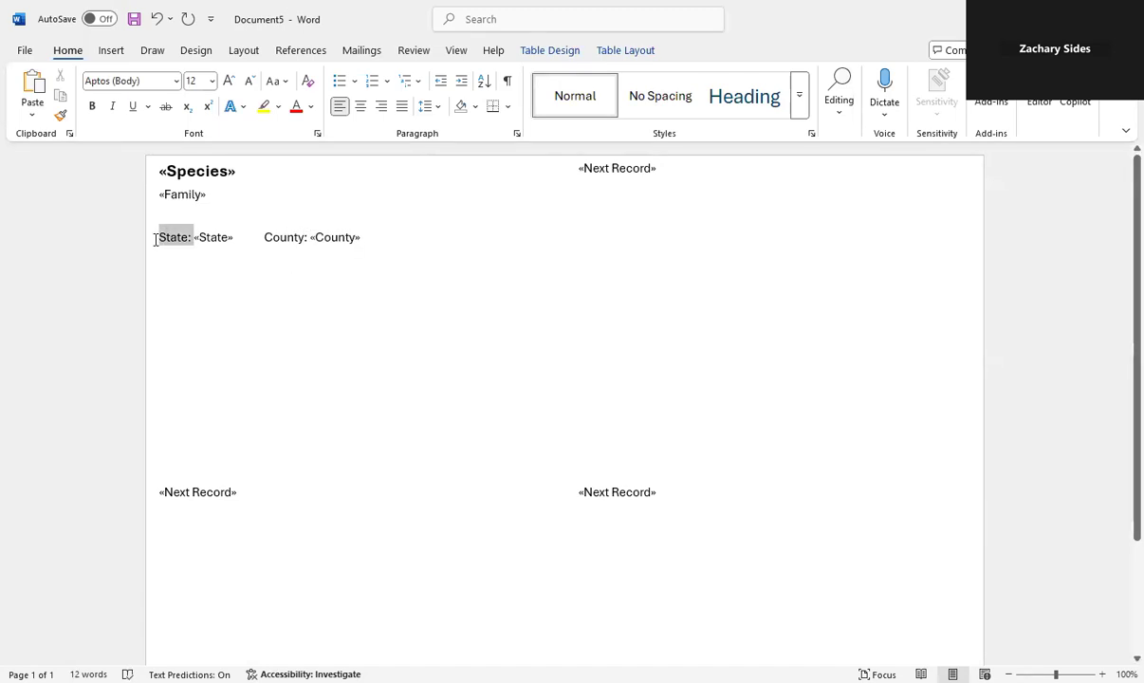
key(ctrl+b)
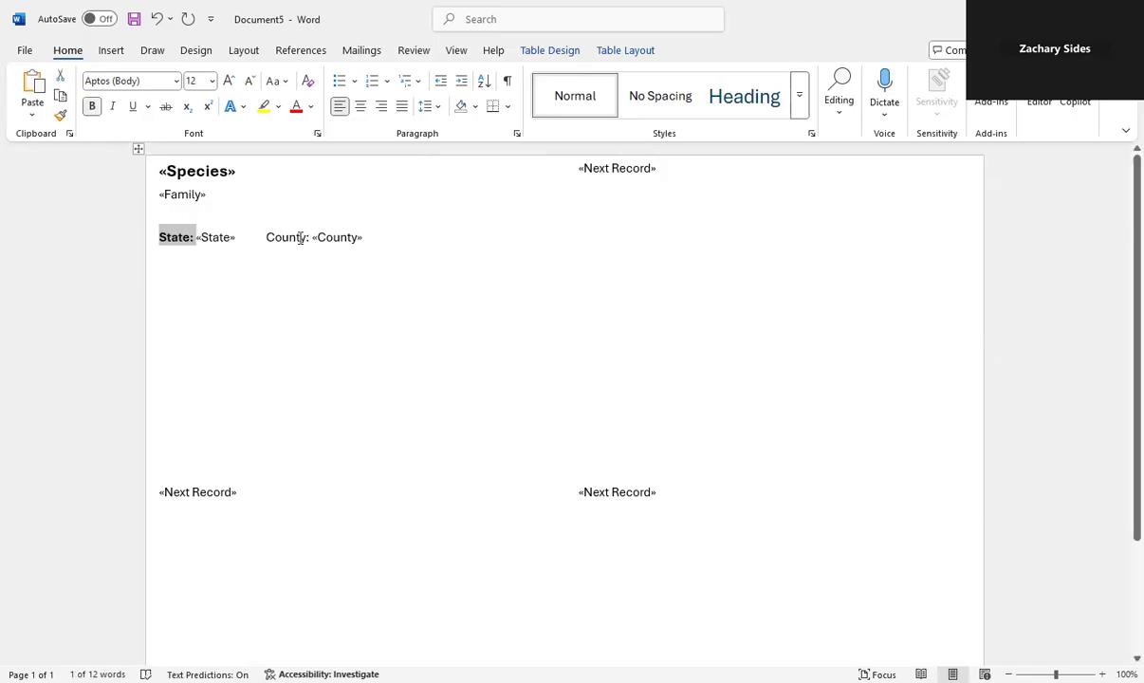
drag(296, 238, 264, 238)
click(92, 107)
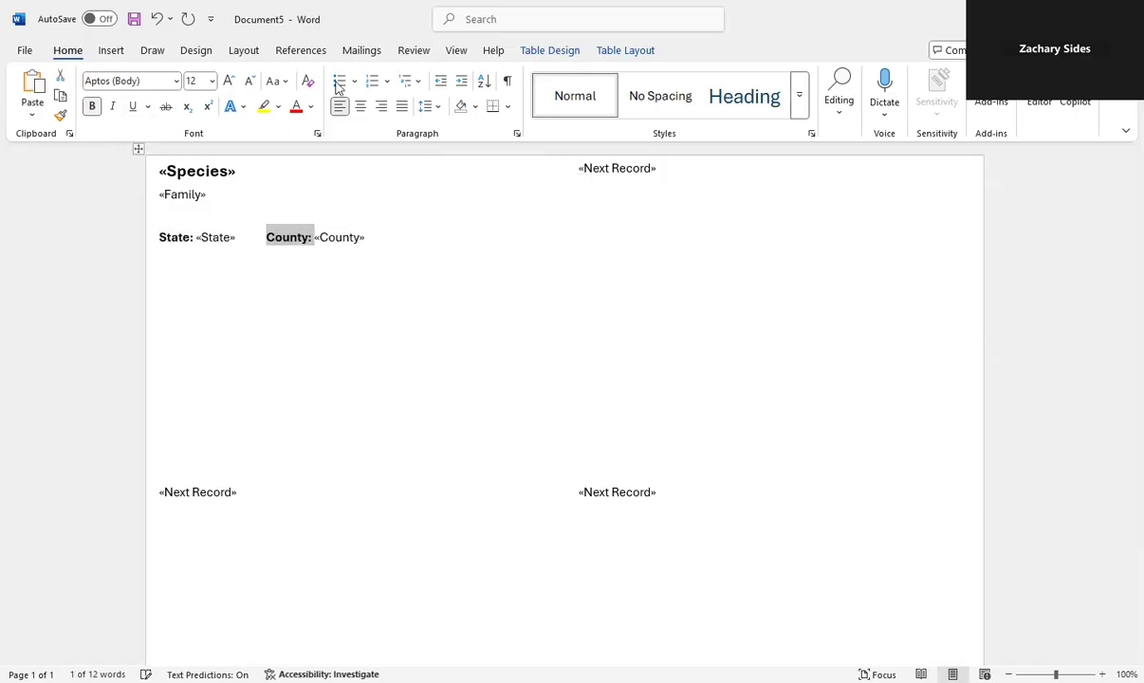
Update all labels with the first label's layout and preview the merged results
click(358, 52)
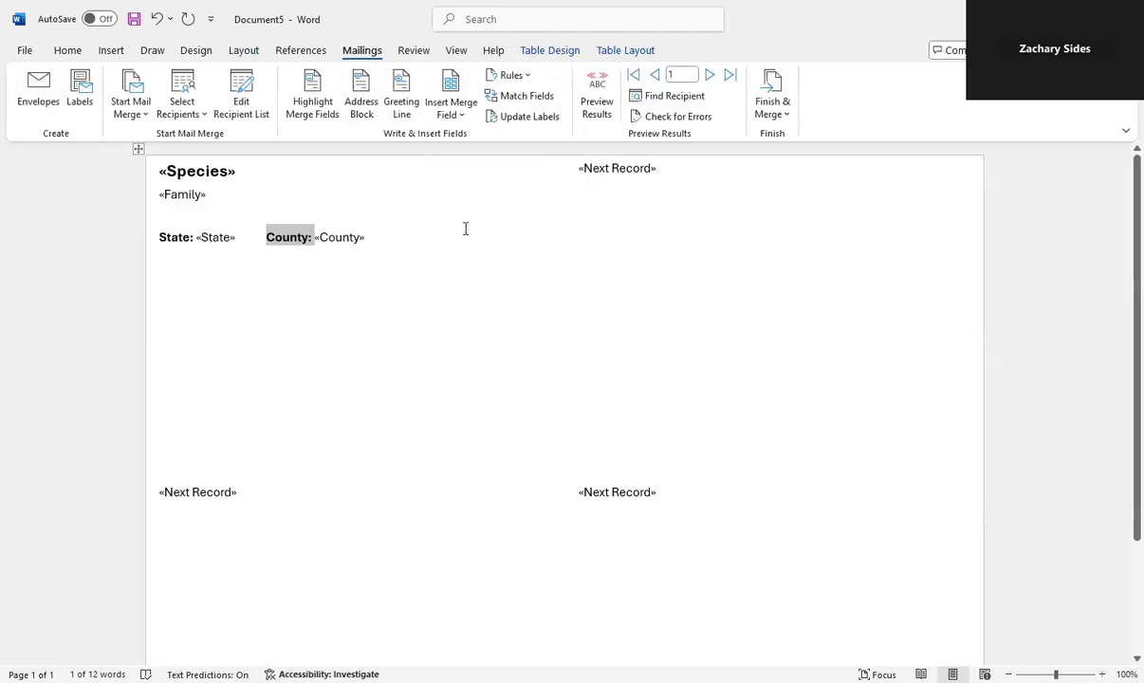
click(527, 118)
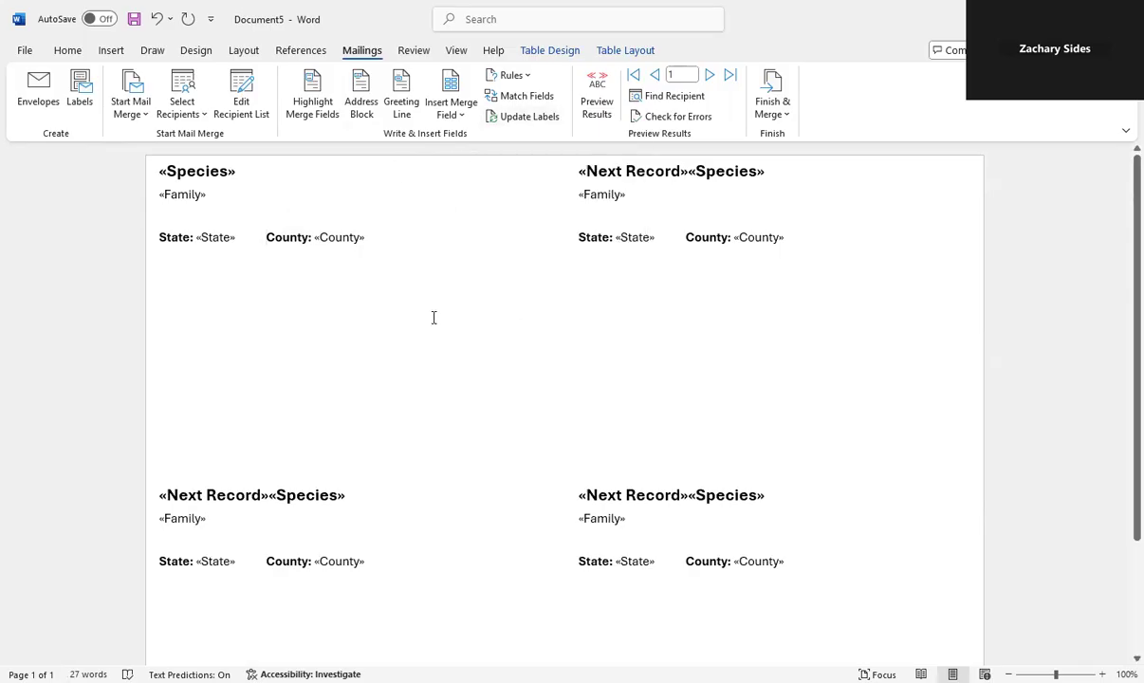
click(252, 227)
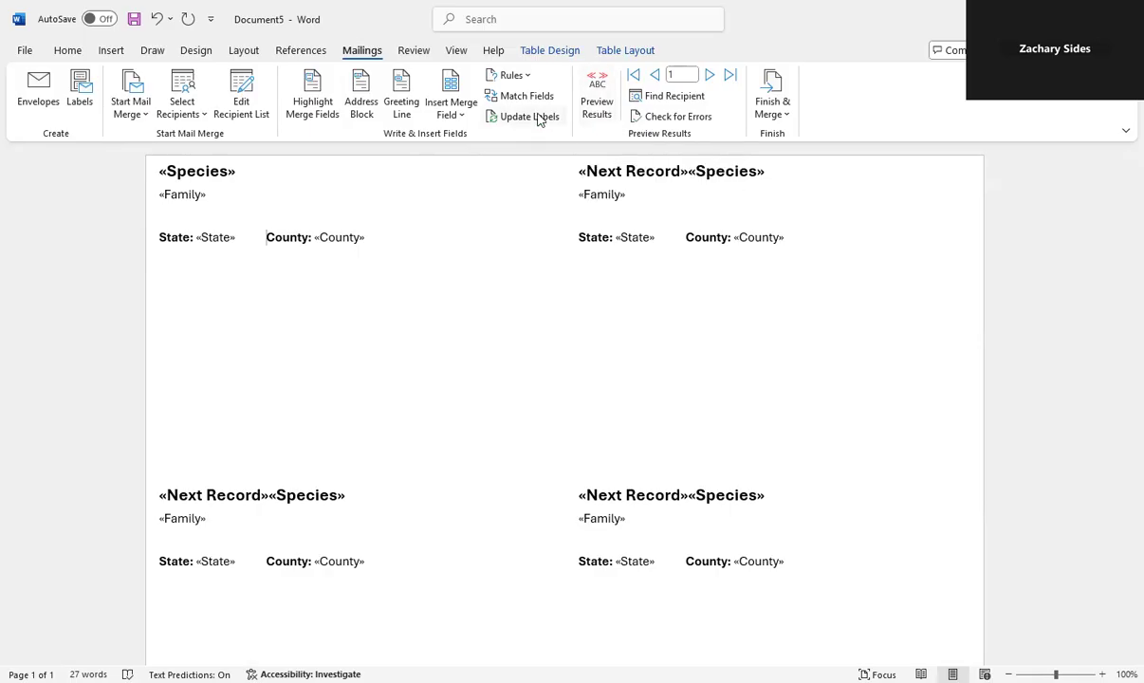
click(604, 93)
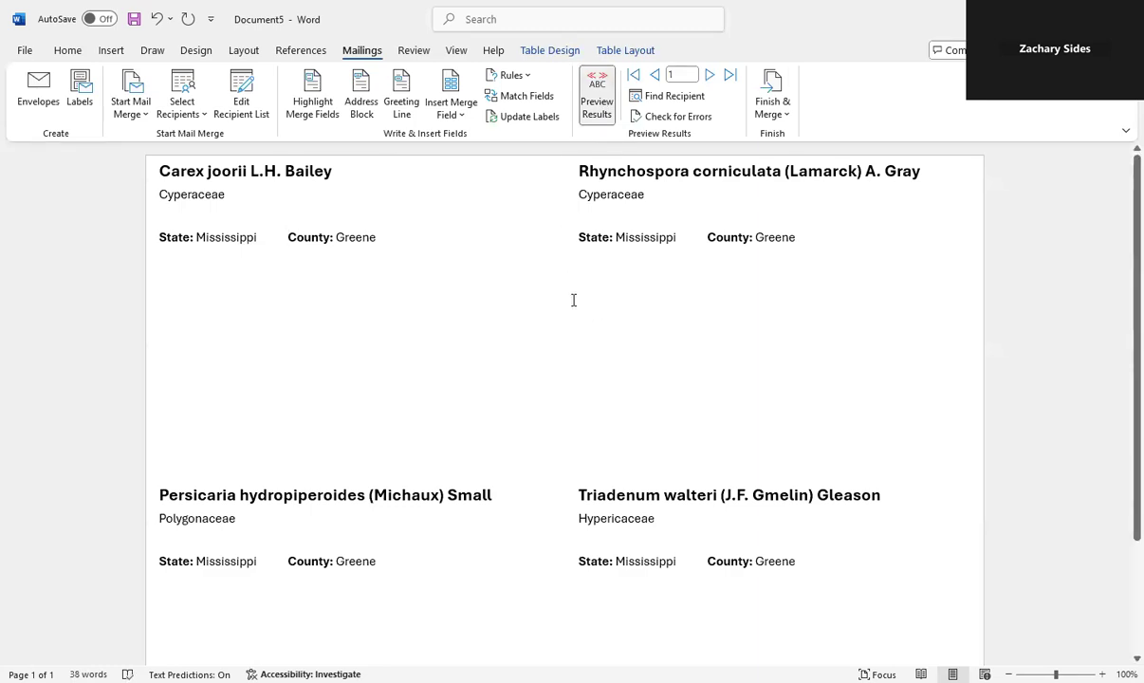
click(598, 115)
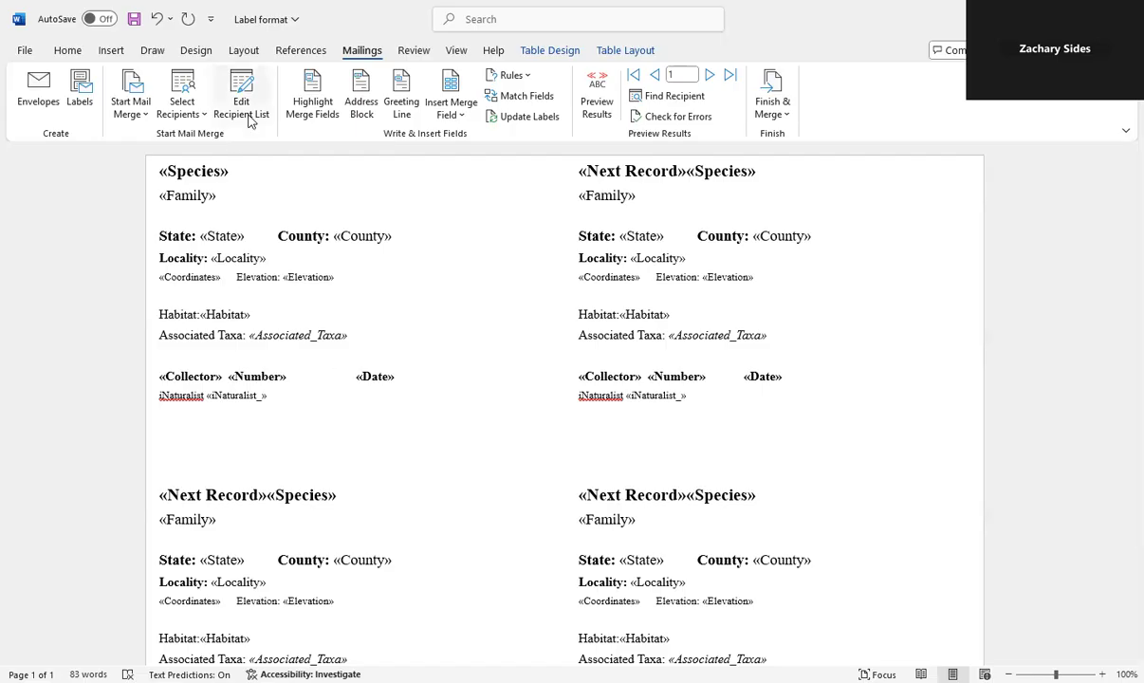
Look at the recipient list source options in the Label format document and preview its merged results
click(175, 114)
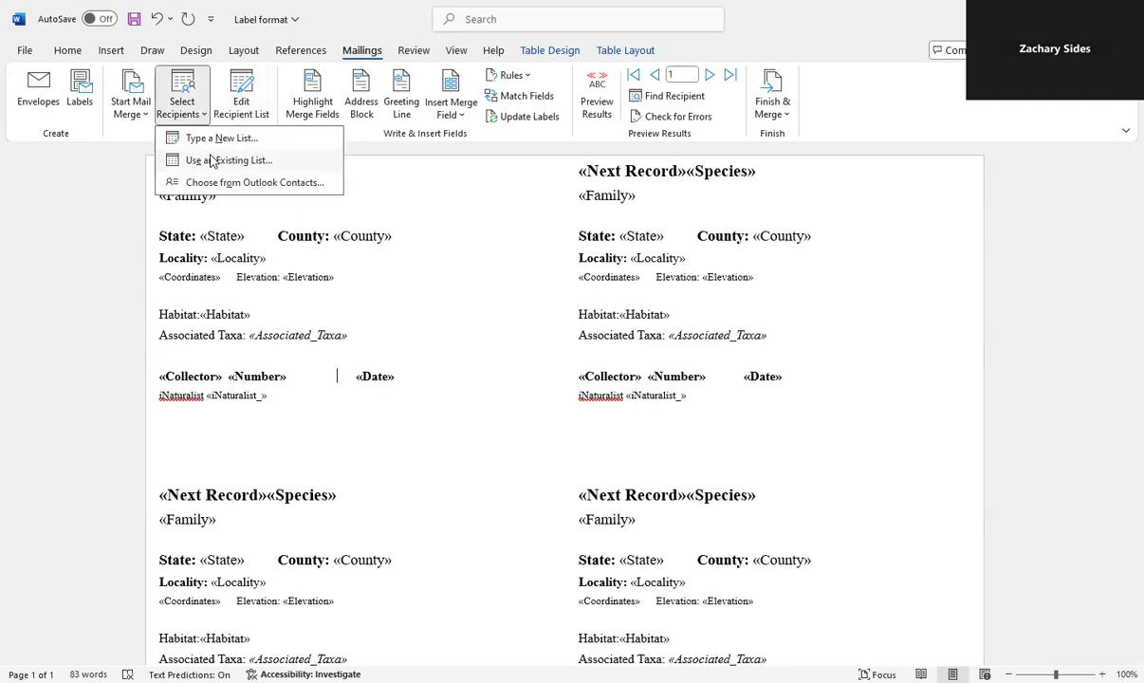
click(371, 262)
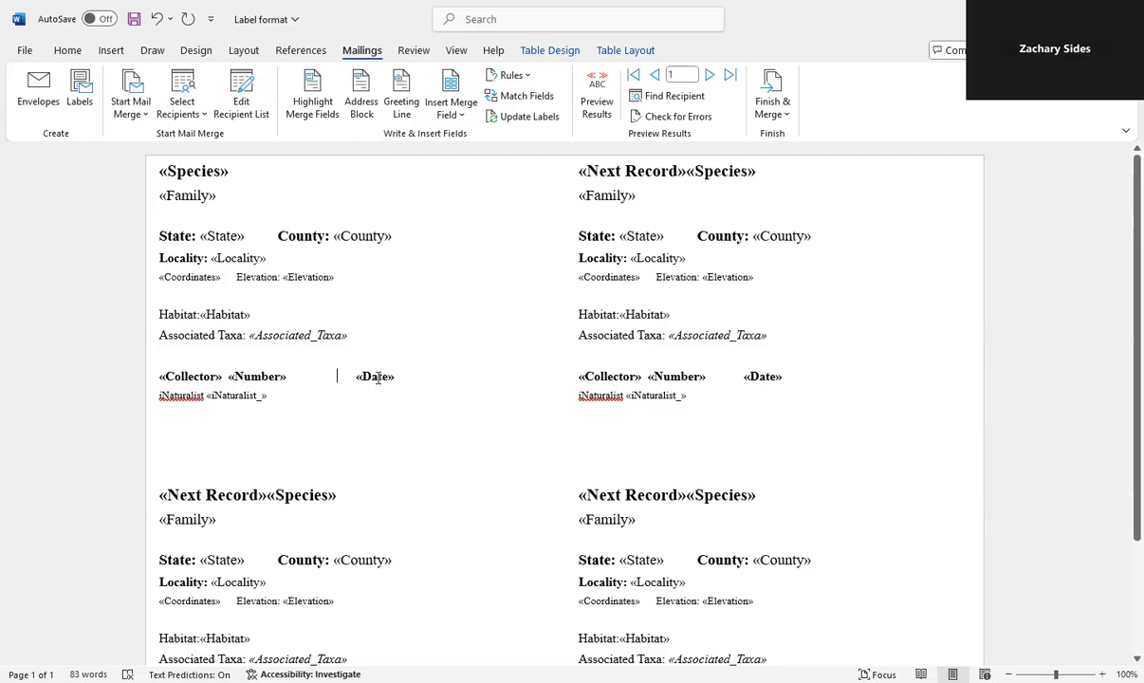
click(596, 112)
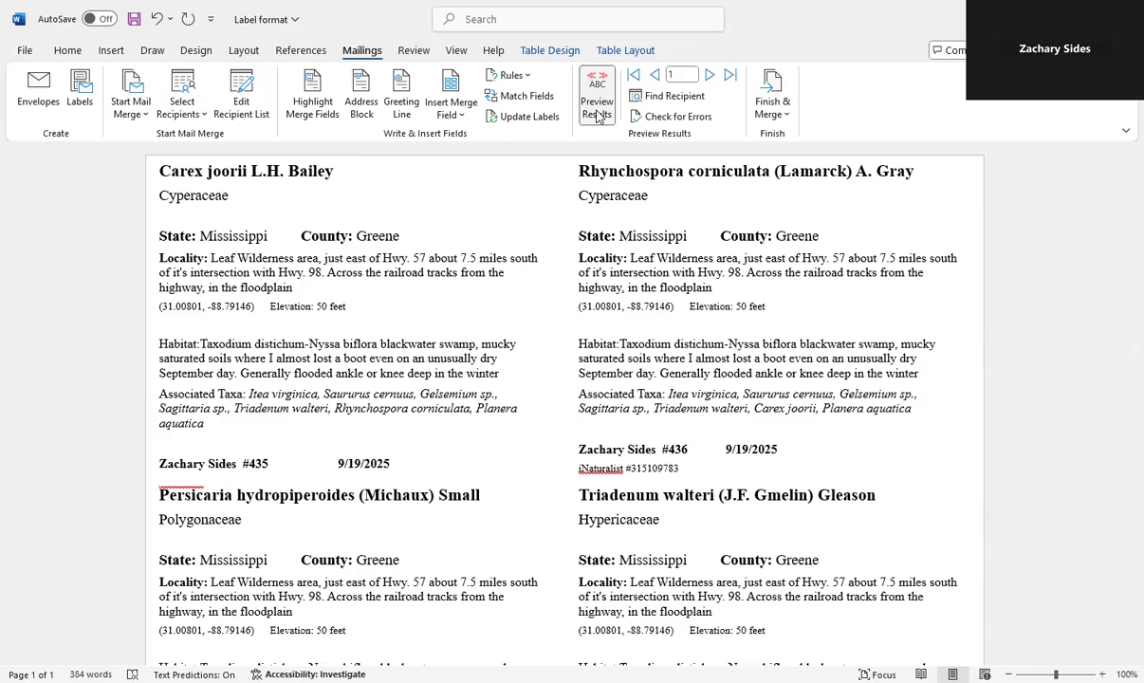
click(597, 112)
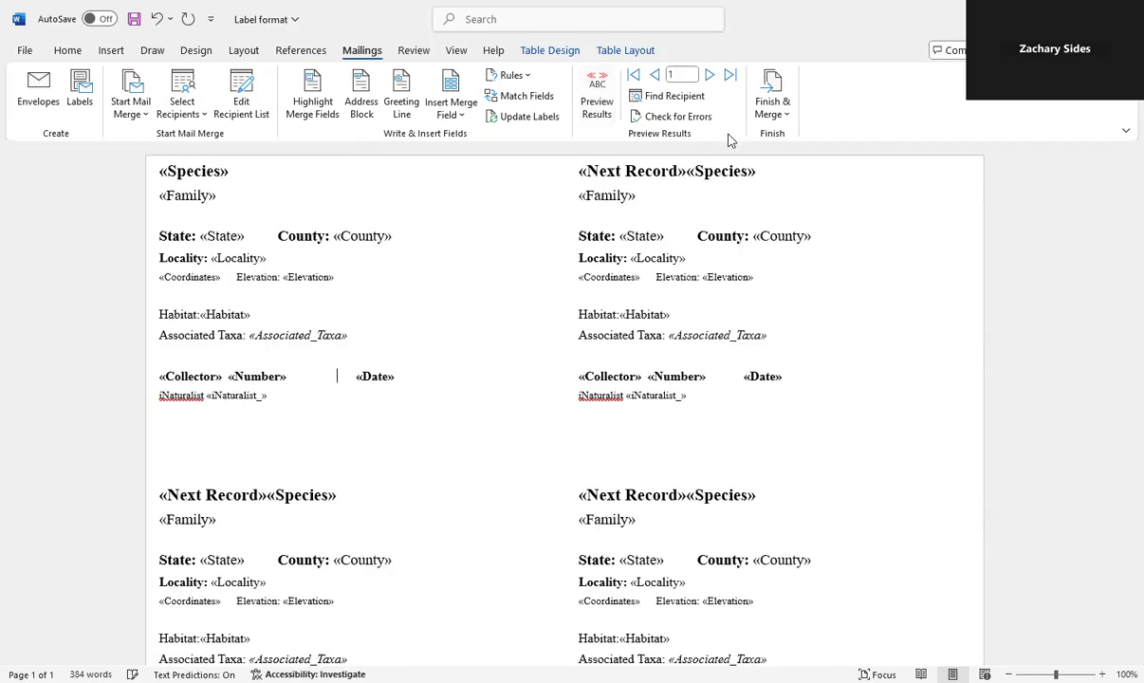
Finish the merge by sending all records to a new document of individually editable labels
click(774, 112)
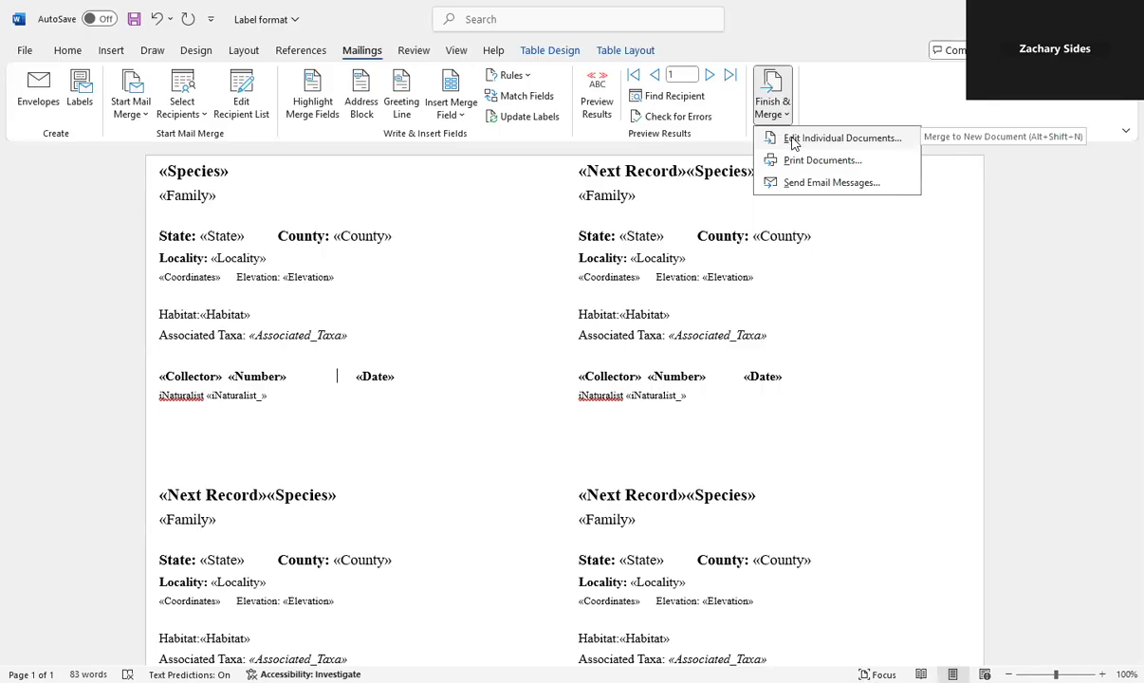
click(793, 142)
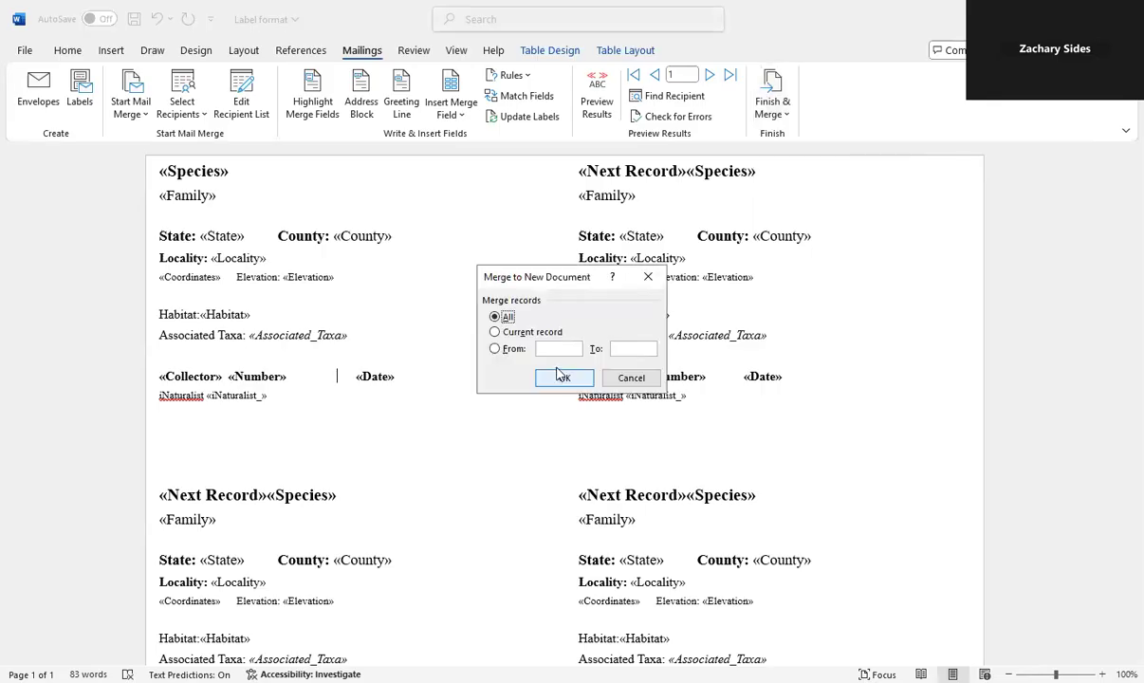
click(550, 381)
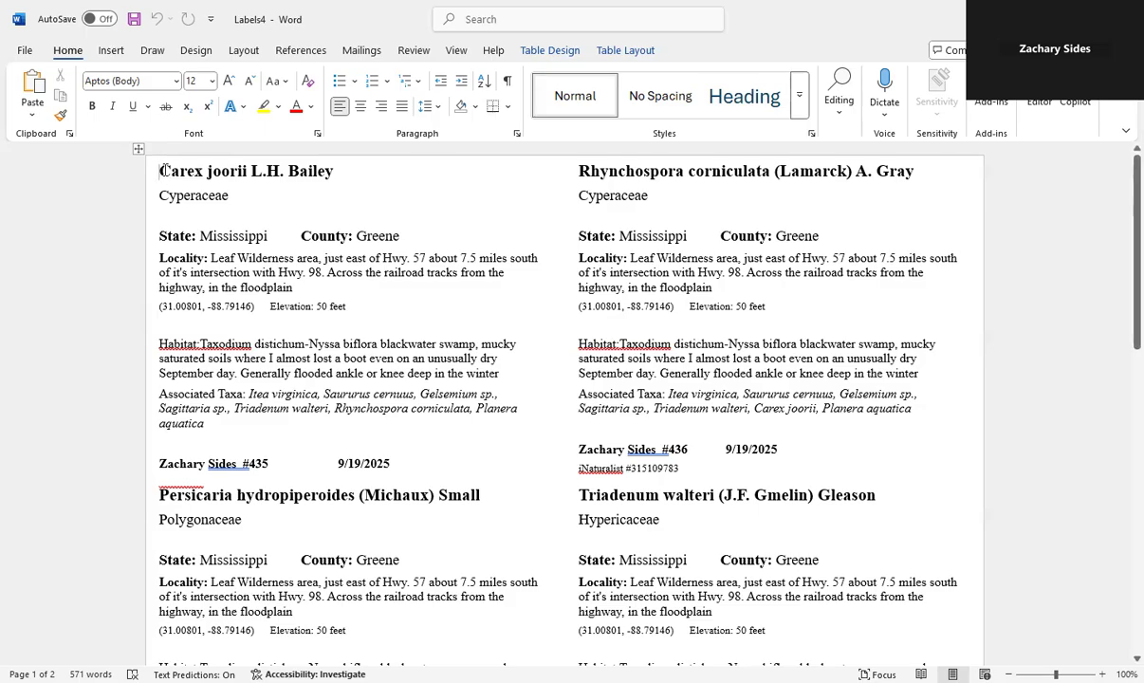
Italicize the species names Carex joorii and Rhynchospora corniculata in the merged labels, excluding the author names
drag(161, 171, 251, 172)
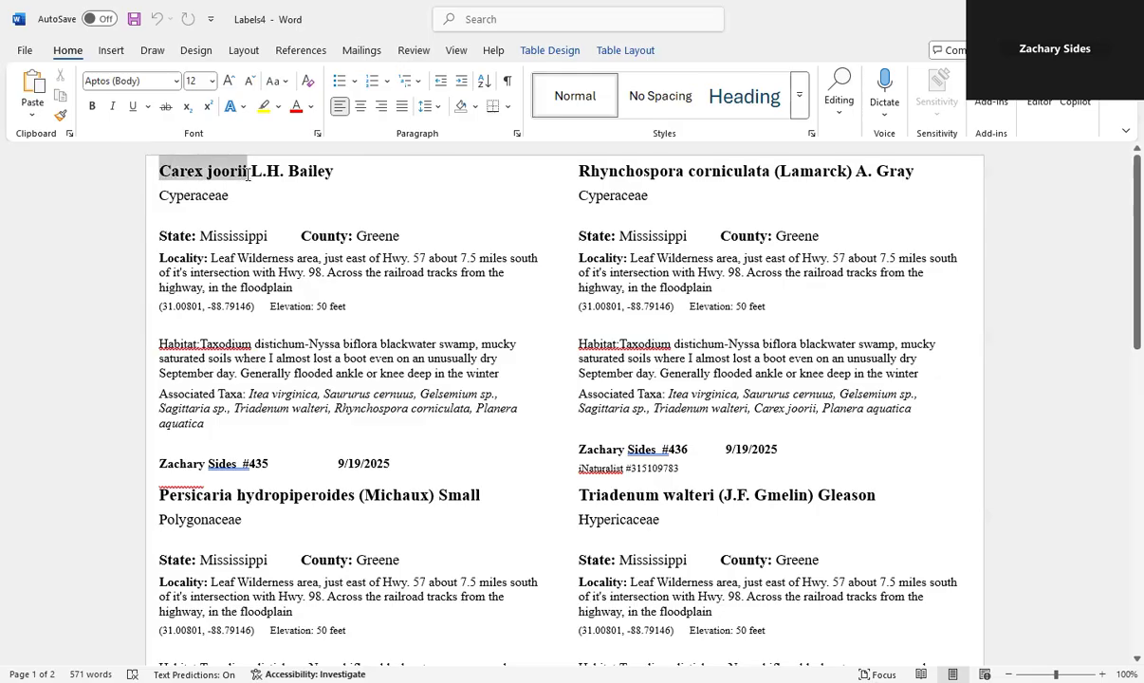
key(ctrl+i)
drag(580, 171, 694, 179)
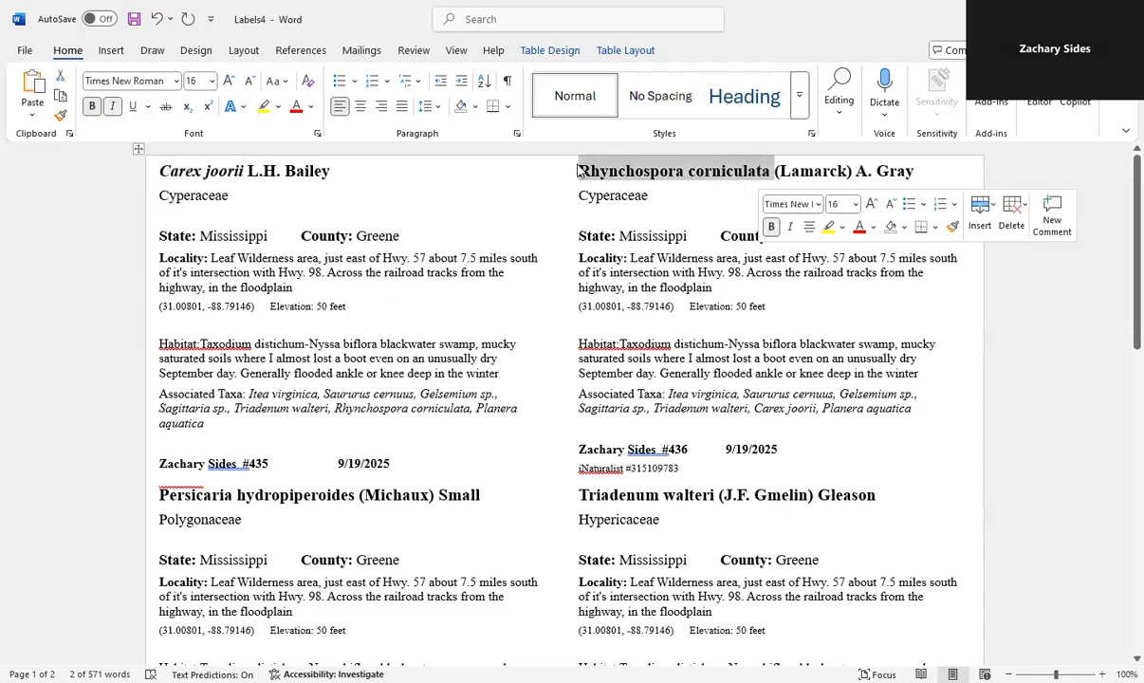
click(112, 105)
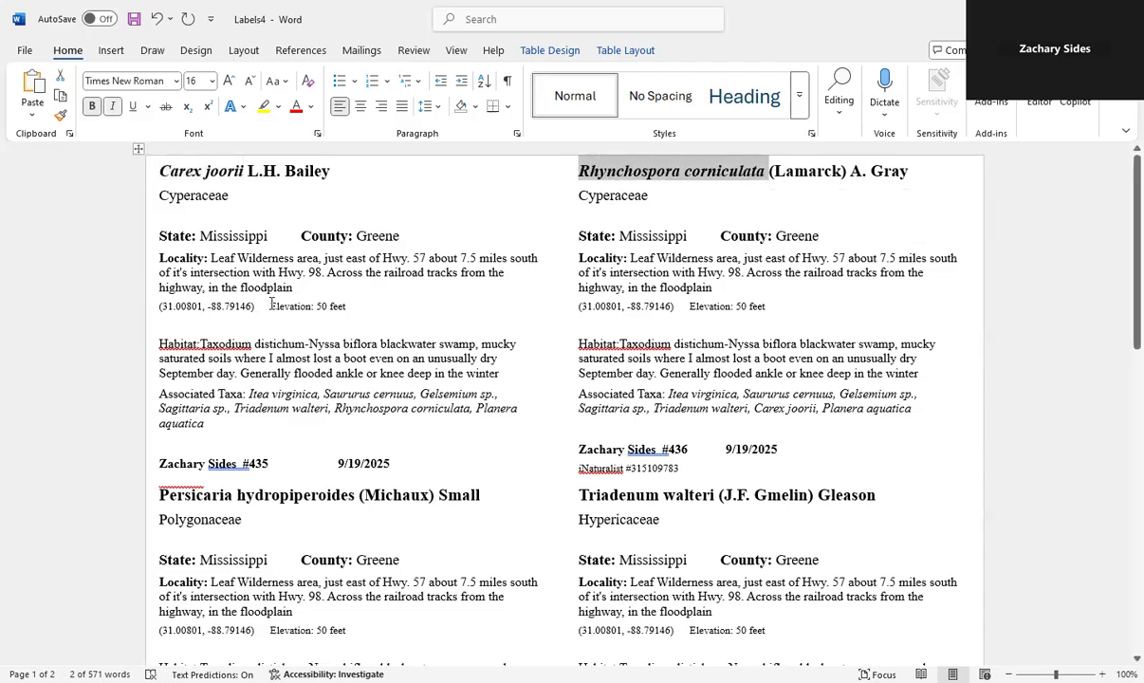
Widen the gap before the collection date on the Carex joorii and Rhynchospora corniculata labels
click(306, 461)
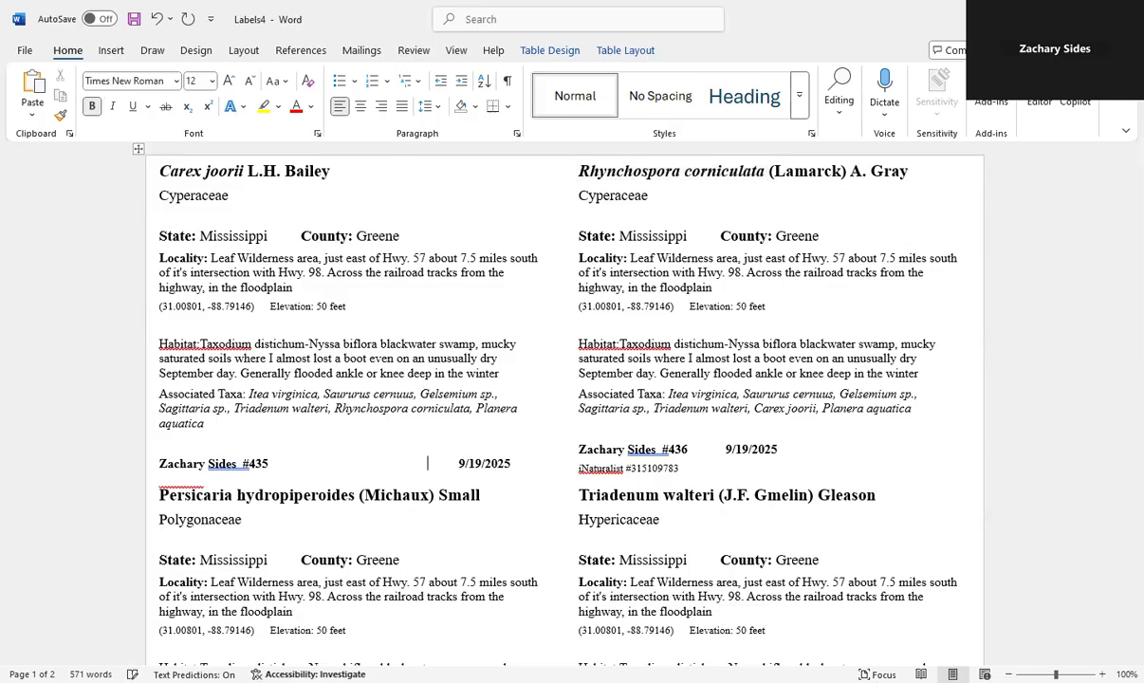
click(715, 446)
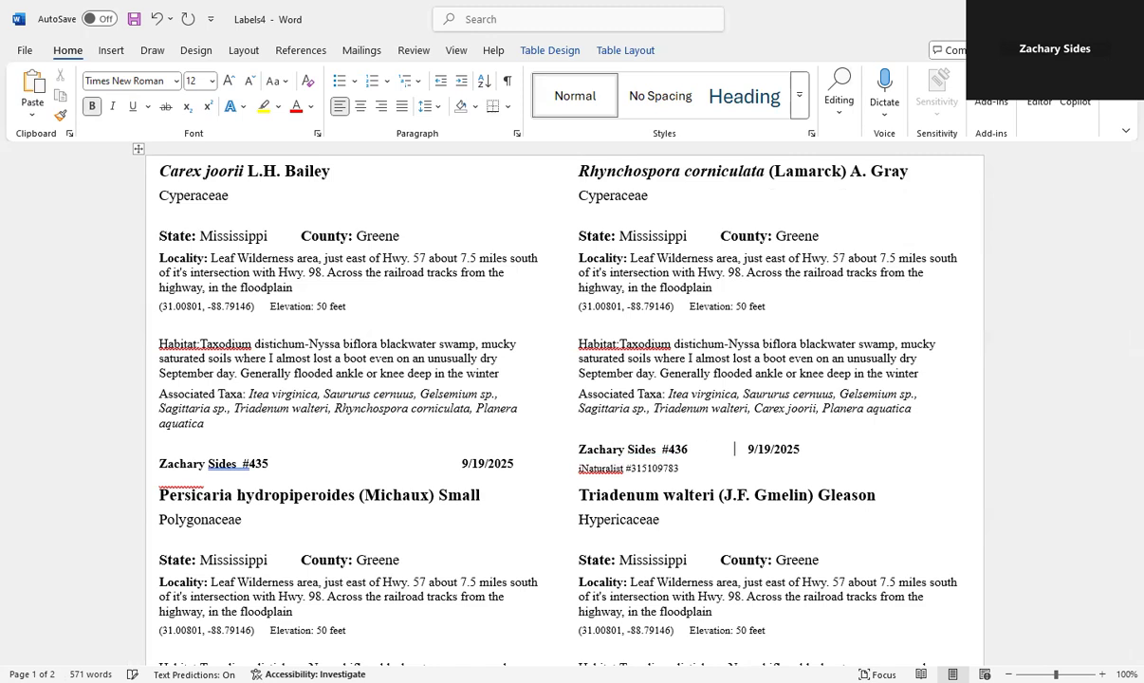